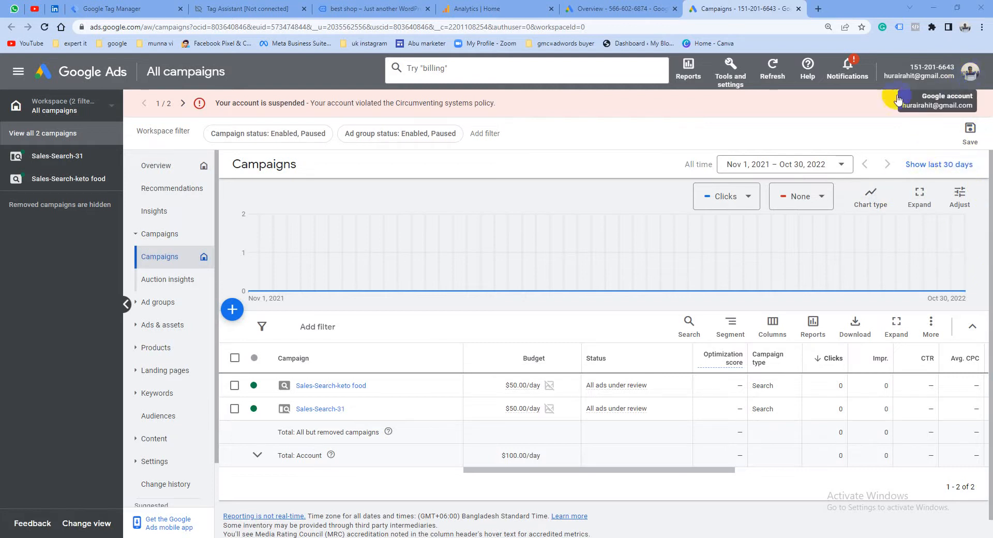
Open the account's conversion summary and look over the existing conversion actions
{"action": "left_click", "coordinate": [737, 81]}
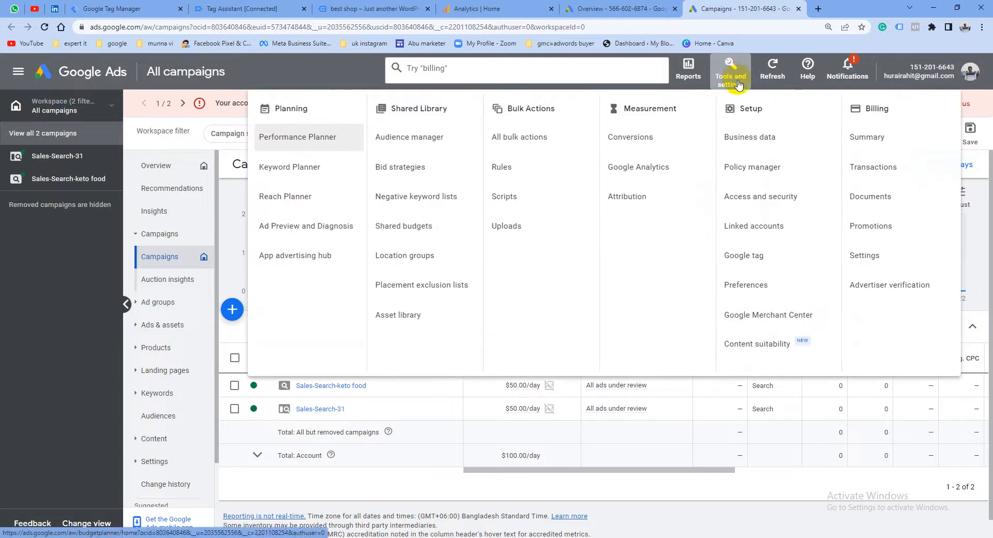
{"action": "left_click", "coordinate": [639, 143]}
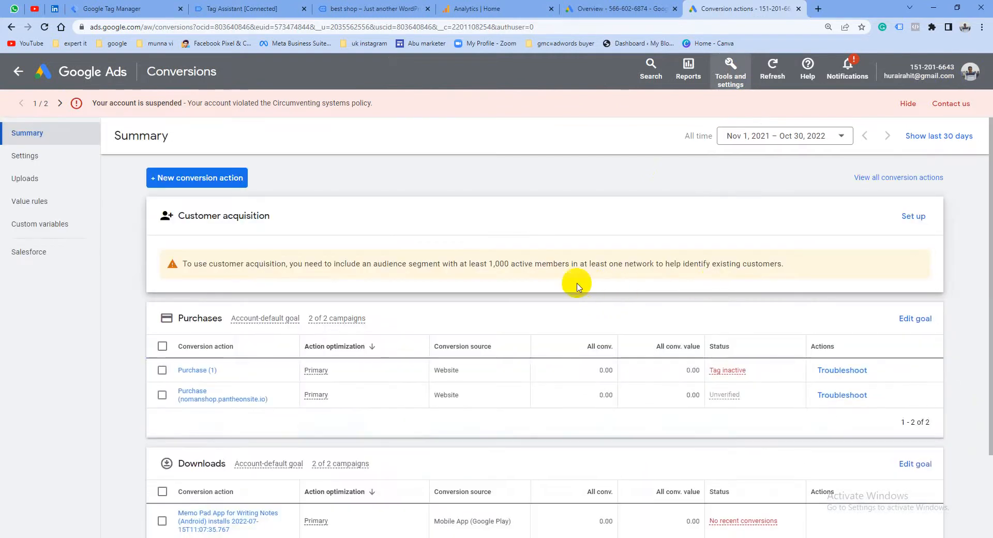
{"action": "scroll", "coordinate": [404, 360], "scroll_direction": "down", "scroll_amount": 3}
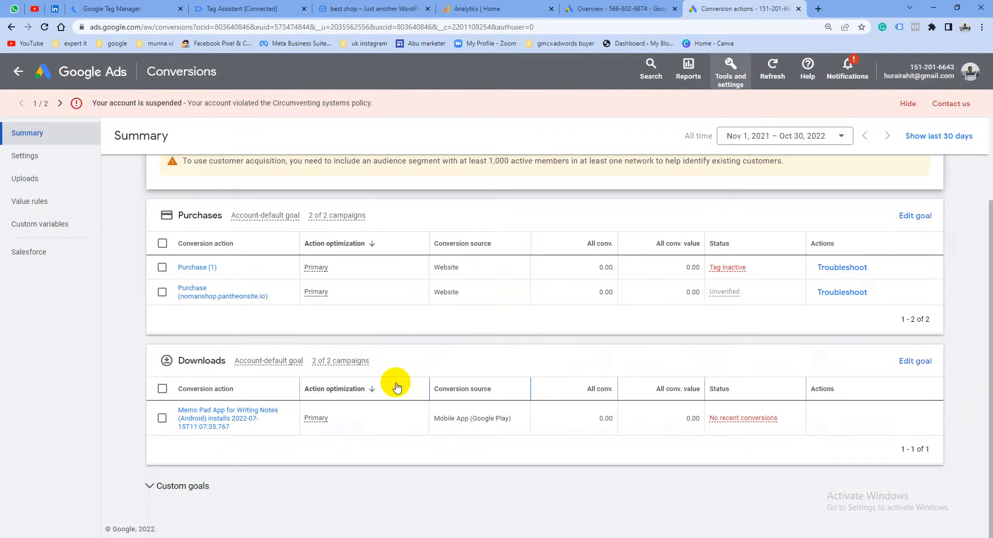
{"action": "scroll", "coordinate": [399, 384], "scroll_direction": "up", "scroll_amount": 2}
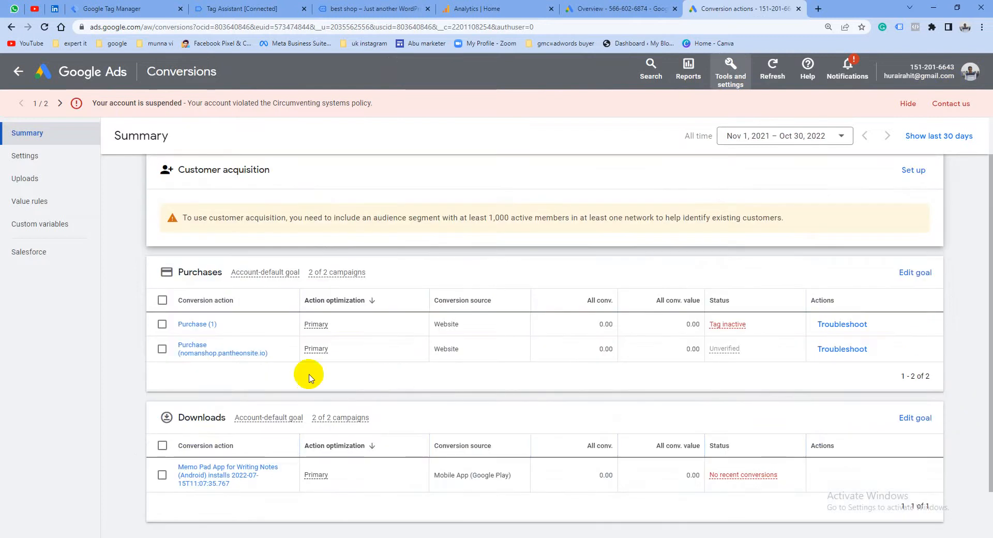
Remove both existing website conversion actions listed under the Purchases goal
{"action": "left_click", "coordinate": [162, 349]}
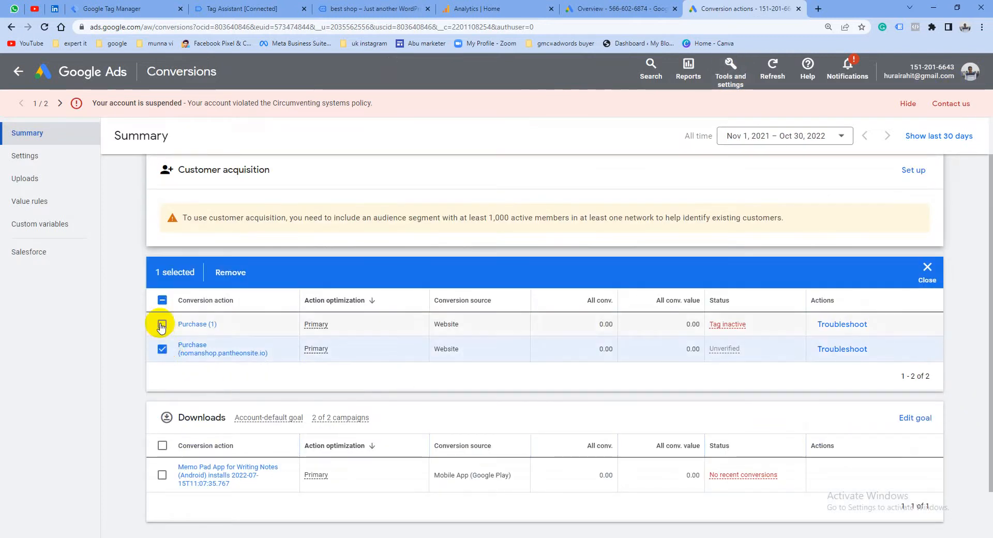
{"action": "left_click", "coordinate": [162, 324]}
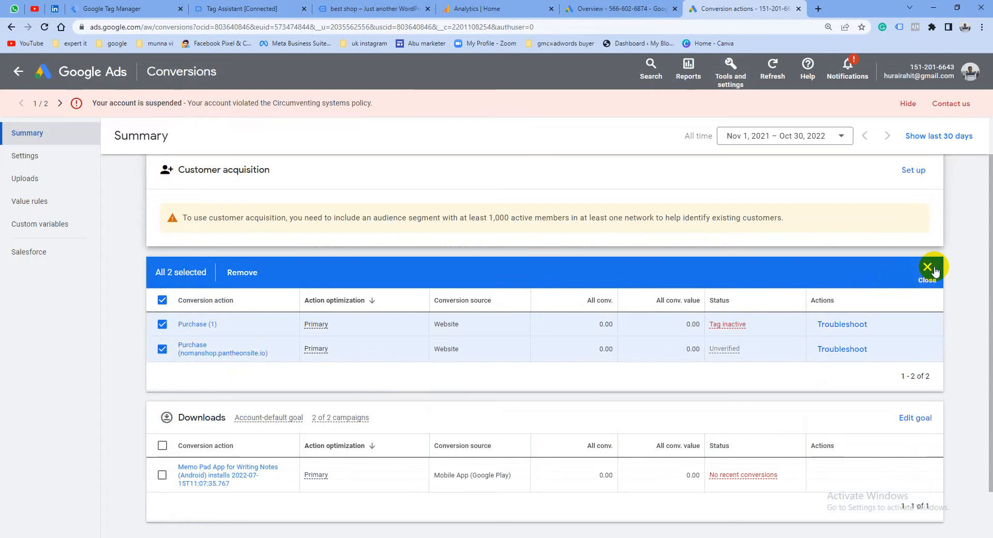
{"action": "left_click", "coordinate": [241, 274]}
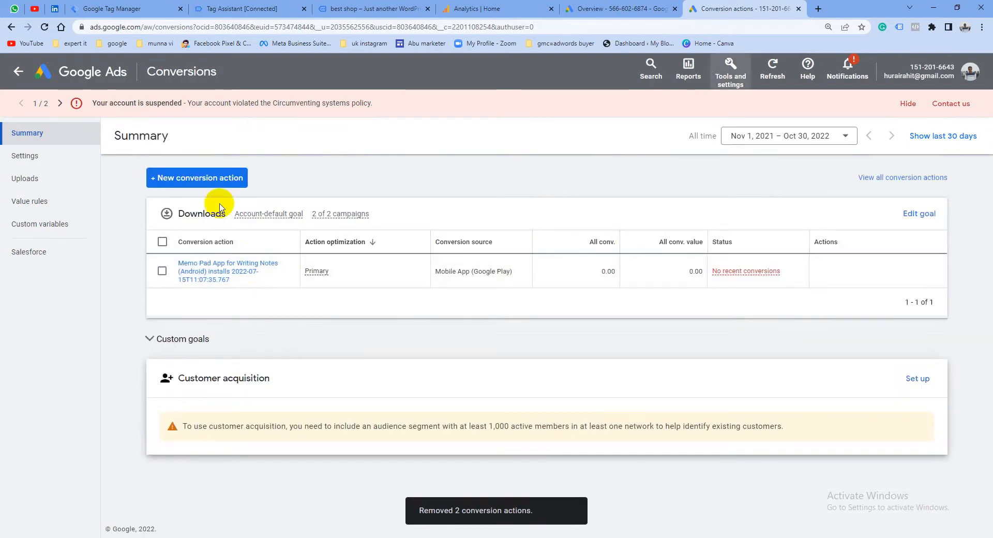
Start a new conversion action that tracks website conversions
{"action": "left_click", "coordinate": [196, 181]}
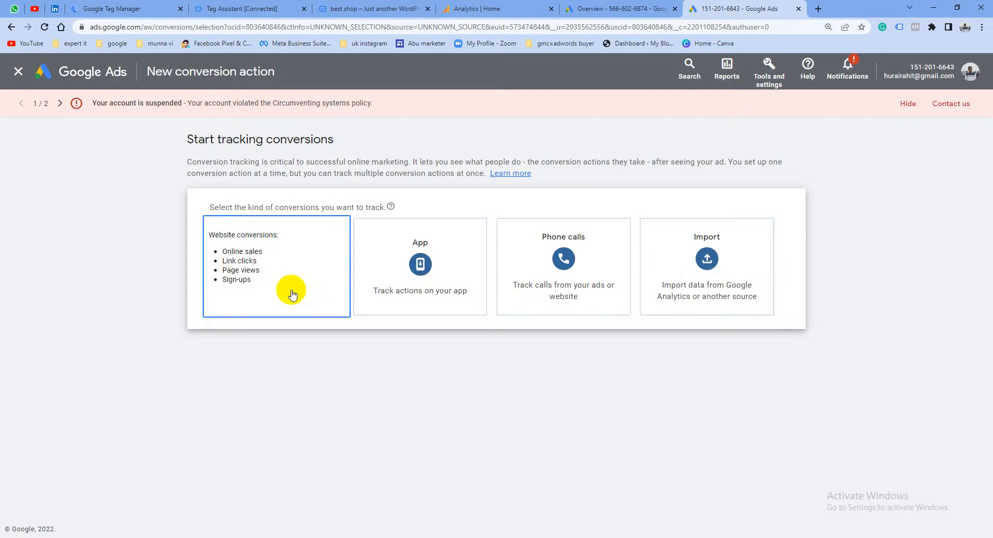
{"action": "left_click", "coordinate": [255, 297]}
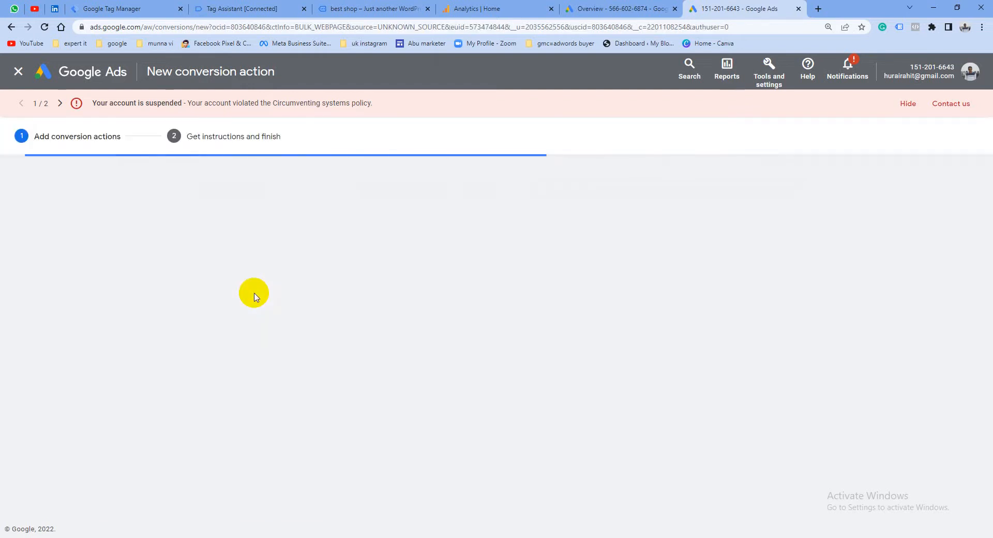
{"action": "left_click", "coordinate": [269, 270]}
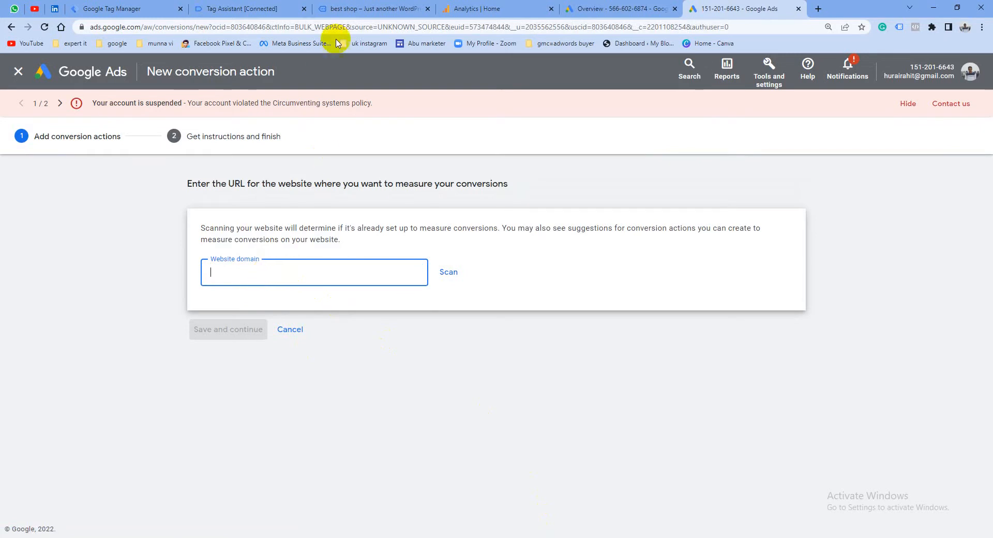
Switch to the store's browser window and copy the site's root URL from the checkout page's address
{"action": "left_click", "coordinate": [654, 536]}
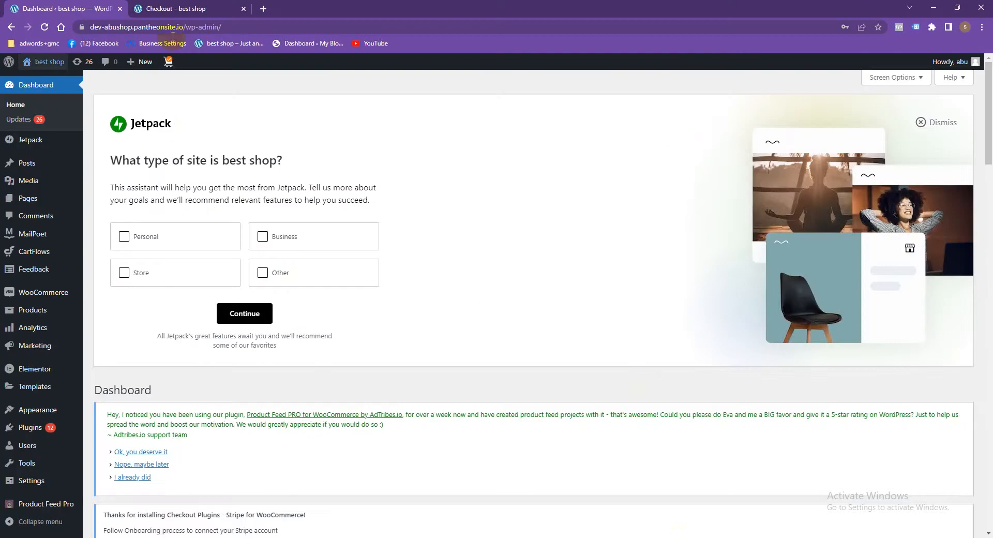
{"action": "left_click", "coordinate": [193, 6]}
{"action": "left_click_drag", "start_coordinate": [185, 27], "coordinate": [122, 35]}
{"action": "right_click", "coordinate": [137, 30]}
{"action": "left_click", "coordinate": [186, 93]}
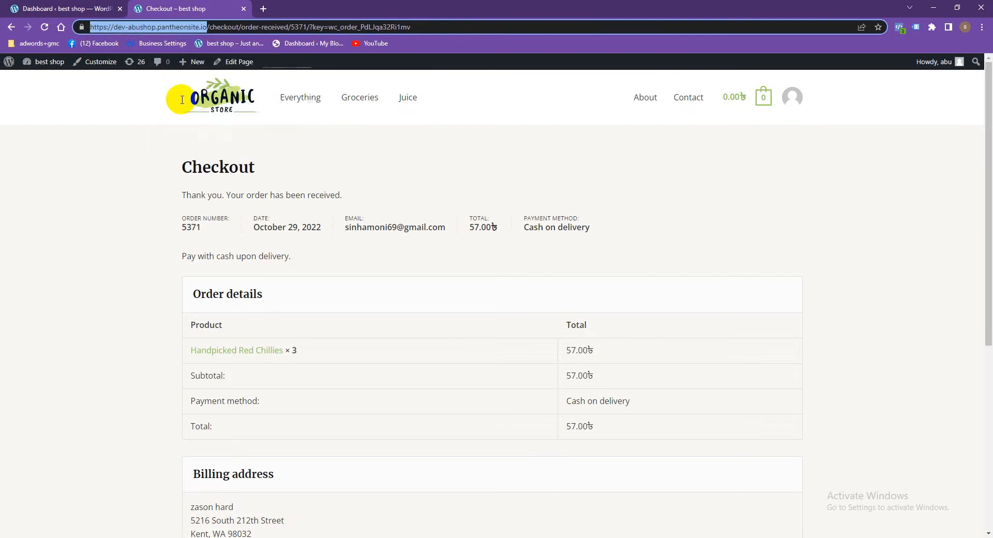
{"action": "key", "text": "alt+Tab"}
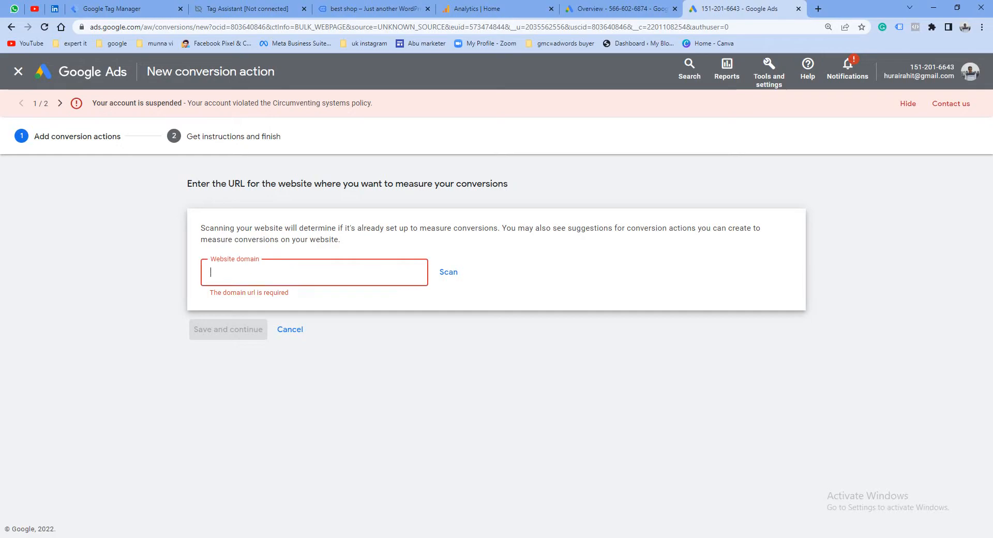
{"action": "right_click", "coordinate": [269, 274]}
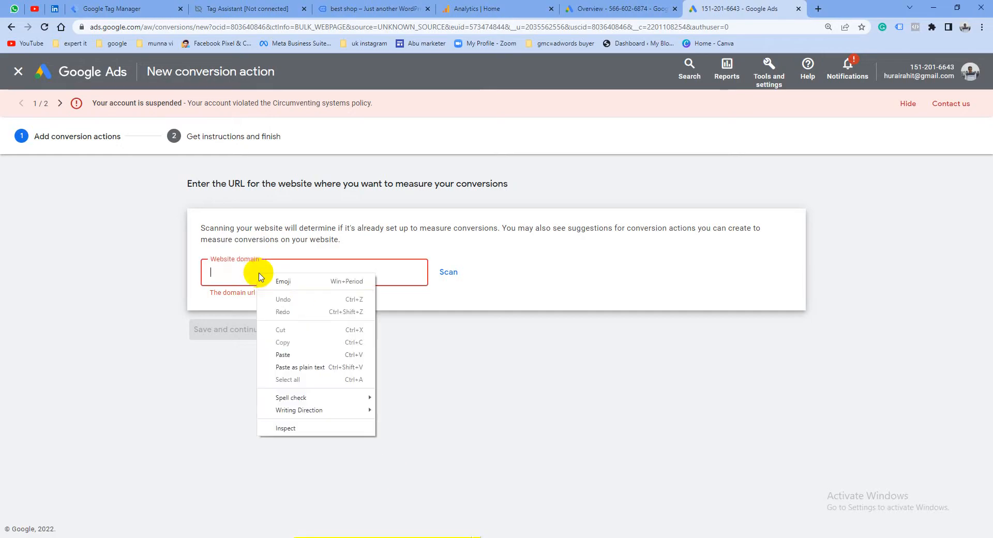
{"action": "left_click", "coordinate": [283, 354]}
{"action": "left_click", "coordinate": [450, 273]}
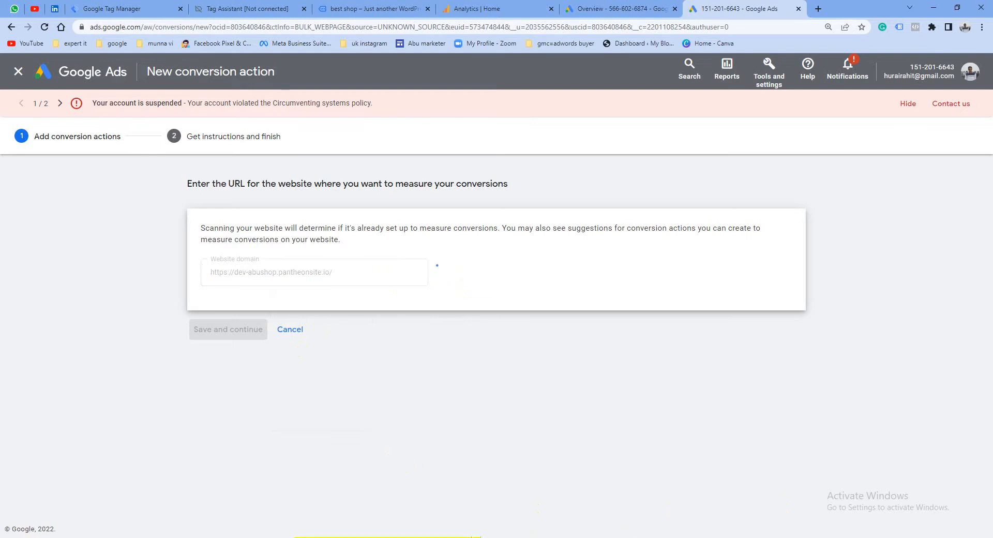
Begin adding a conversion action manually using code for the scanned website
{"action": "scroll", "coordinate": [448, 399], "scroll_direction": "down", "scroll_amount": 2}
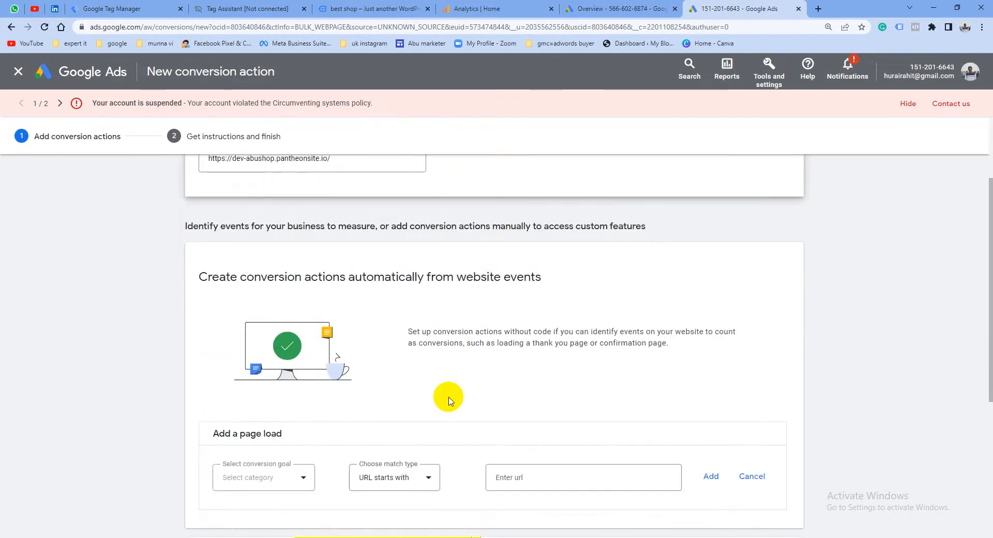
{"action": "scroll", "coordinate": [448, 399], "scroll_direction": "down", "scroll_amount": 1}
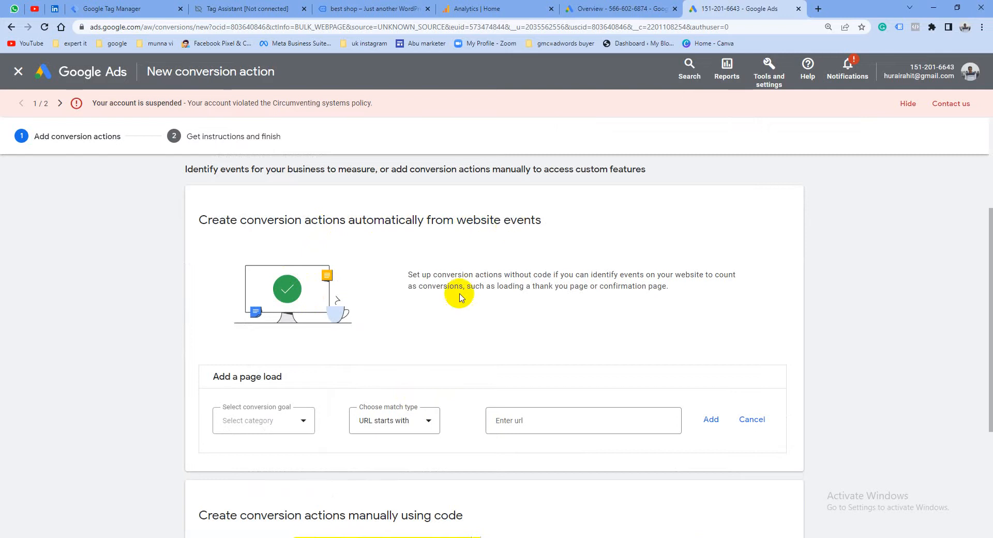
{"action": "scroll", "coordinate": [370, 392], "scroll_direction": "down", "scroll_amount": 1}
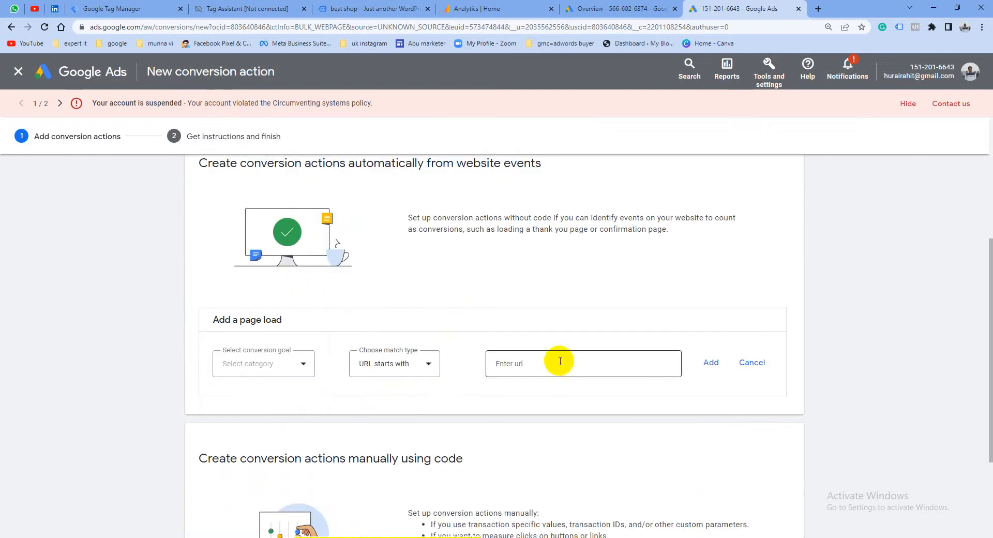
{"action": "scroll", "coordinate": [356, 333], "scroll_direction": "down", "scroll_amount": 2}
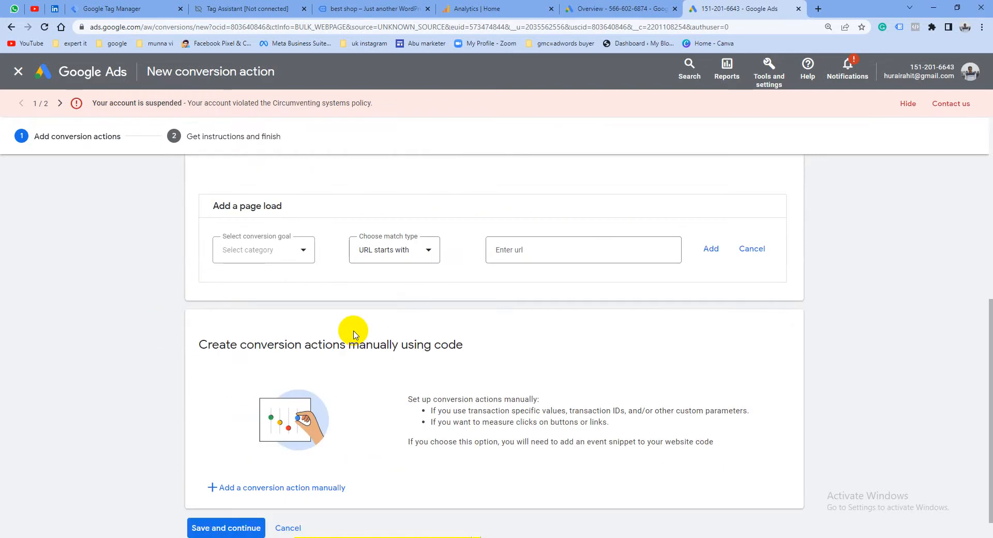
{"action": "scroll", "coordinate": [355, 334], "scroll_direction": "down", "scroll_amount": 1}
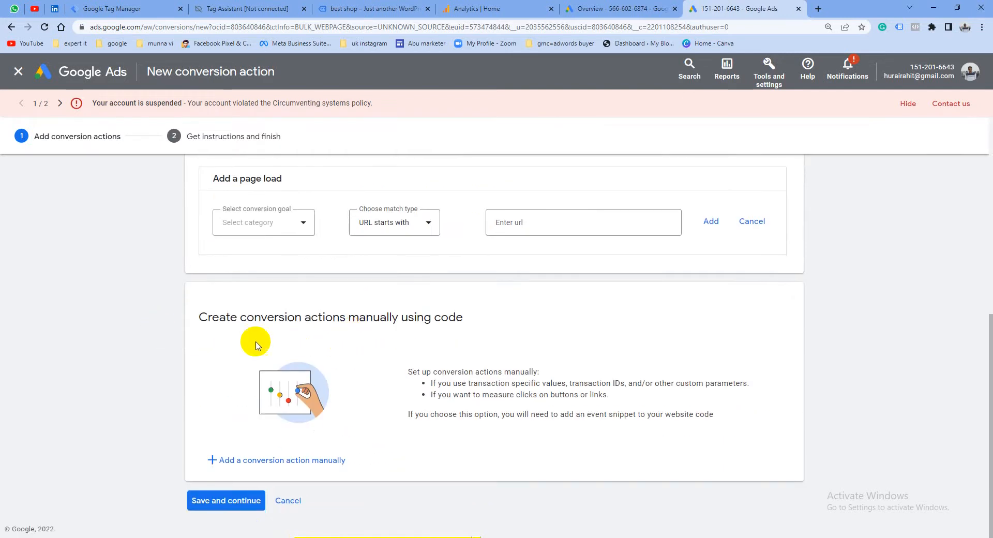
{"action": "left_click", "coordinate": [305, 467]}
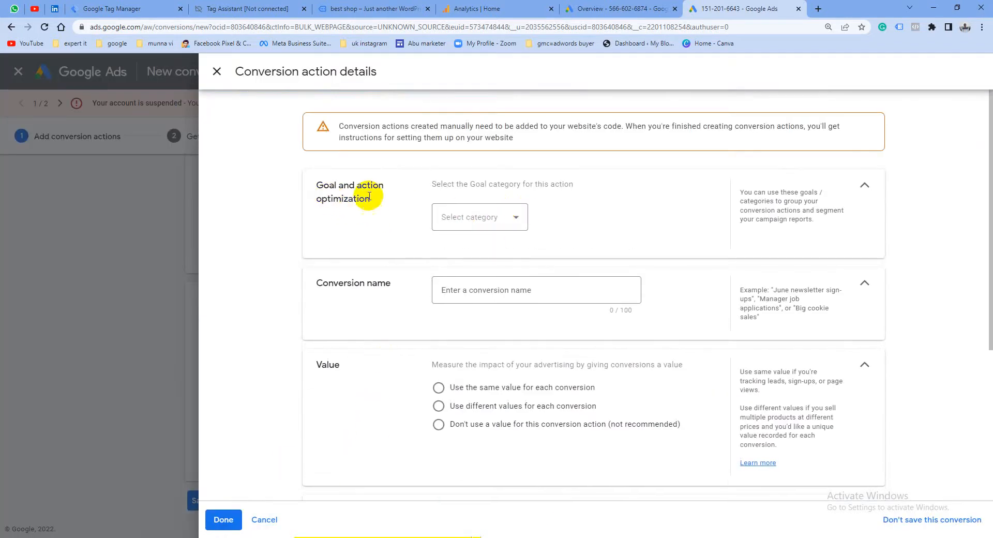
Review the available goal categories and choose Purchase for the conversion action
{"action": "left_click", "coordinate": [497, 218]}
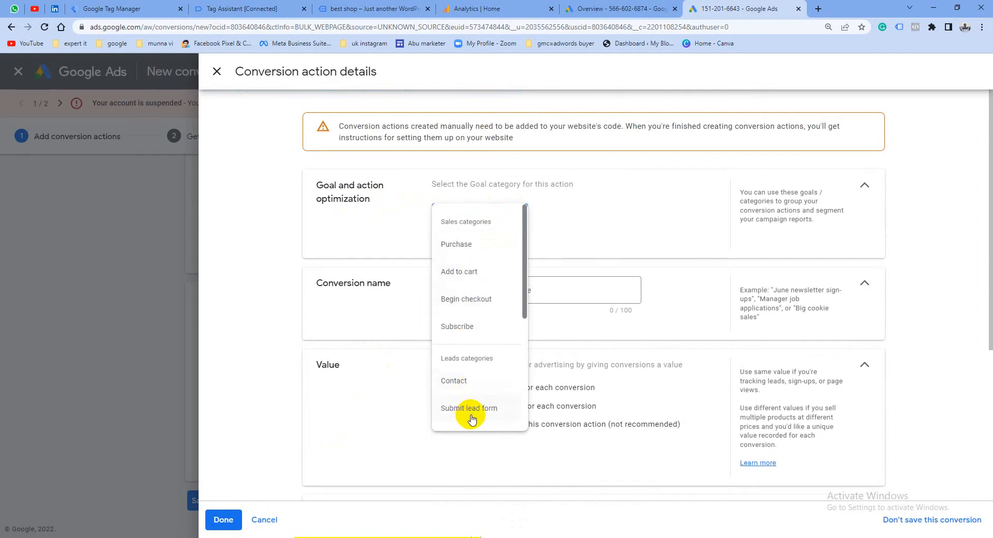
{"action": "scroll", "coordinate": [472, 414], "scroll_direction": "down", "scroll_amount": 1}
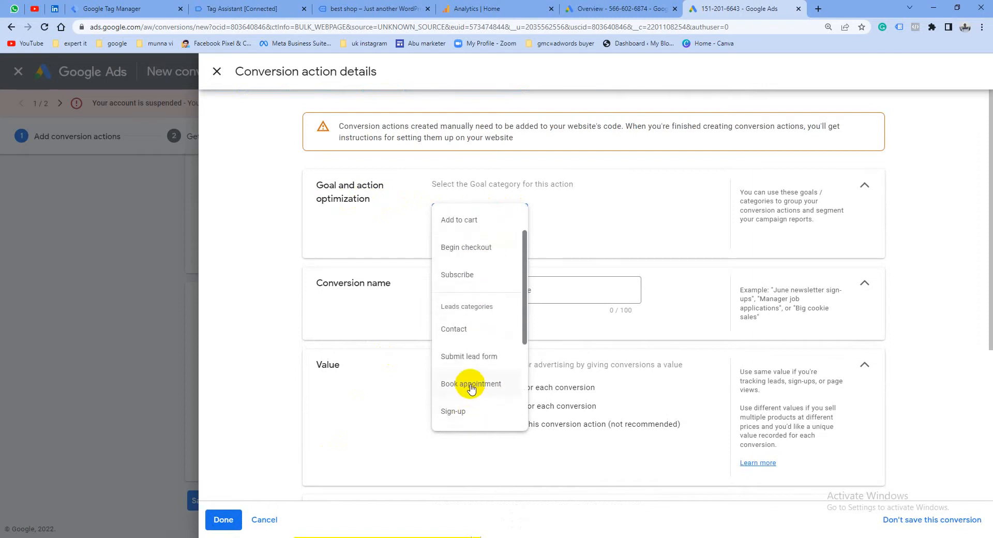
{"action": "scroll", "coordinate": [471, 393], "scroll_direction": "down", "scroll_amount": 1}
{"action": "scroll", "coordinate": [481, 388], "scroll_direction": "down", "scroll_amount": 2}
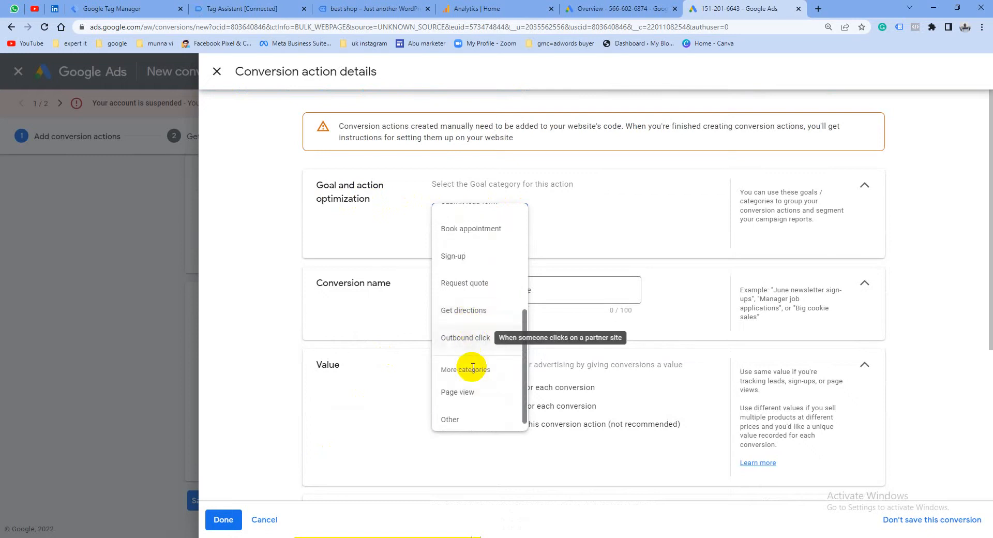
{"action": "scroll", "coordinate": [464, 397], "scroll_direction": "down", "scroll_amount": 1}
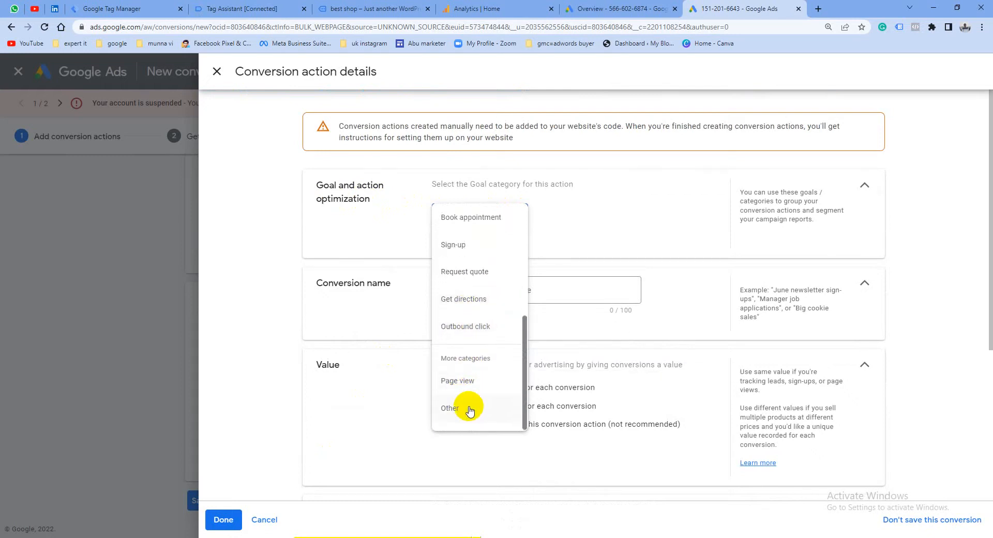
{"action": "scroll", "coordinate": [468, 403], "scroll_direction": "up", "scroll_amount": 5}
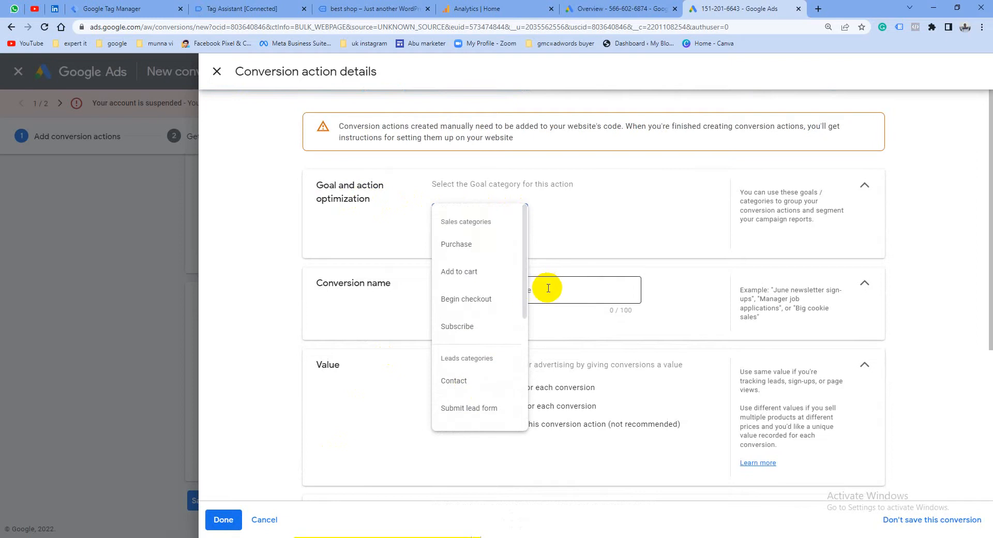
{"action": "left_click", "coordinate": [460, 248]}
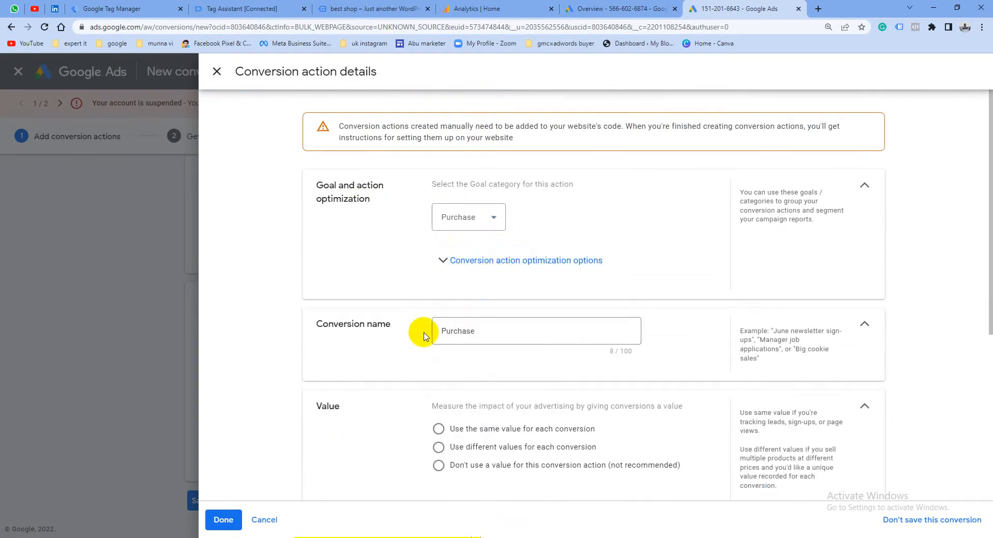
Name the conversion "Purchase gads conversion" and have it use different values for each conversion
{"action": "left_click", "coordinate": [482, 333]}
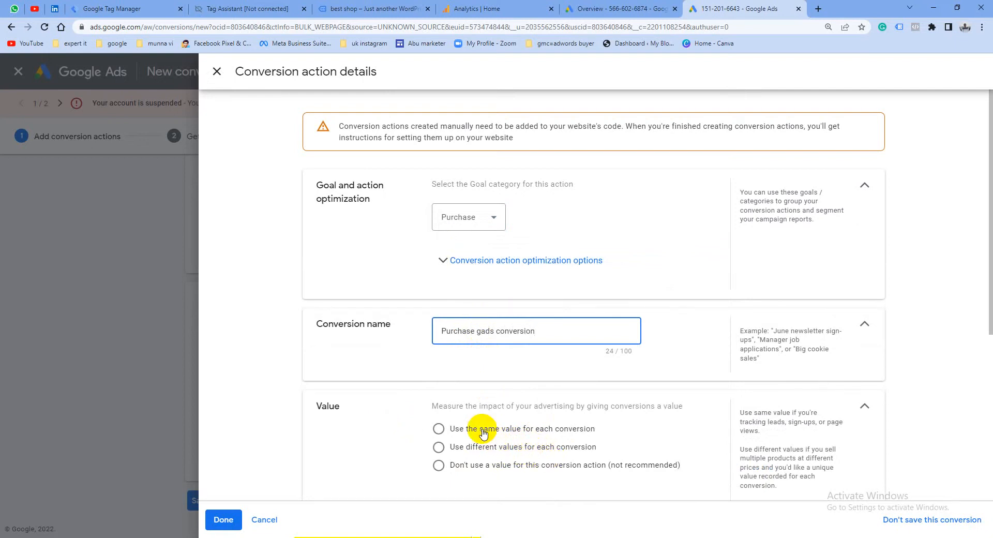
{"action": "left_click", "coordinate": [438, 448]}
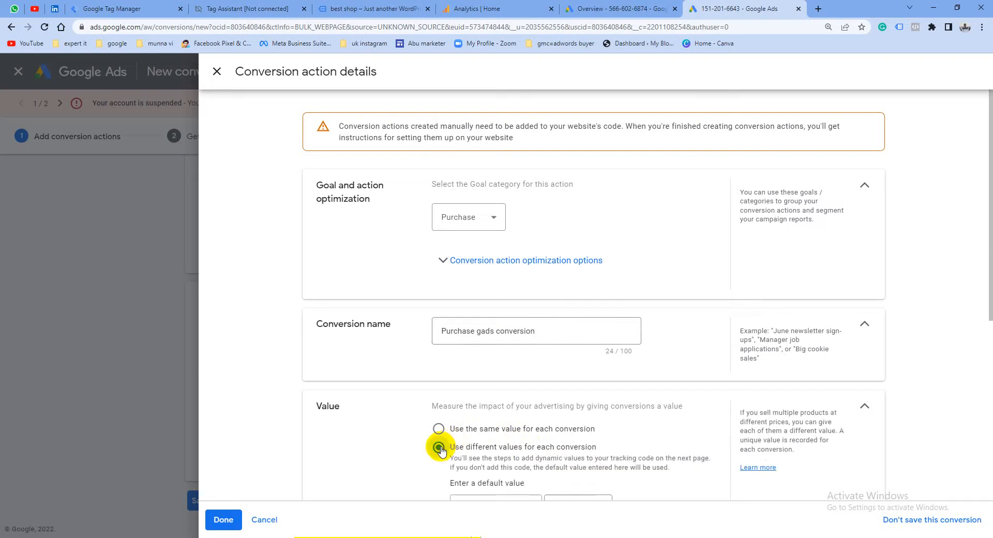
Set the click-through conversion window to 90 days and finish the conversion action's details
{"action": "scroll", "coordinate": [530, 441], "scroll_direction": "down", "scroll_amount": 2}
{"action": "scroll", "coordinate": [517, 414], "scroll_direction": "down", "scroll_amount": 2}
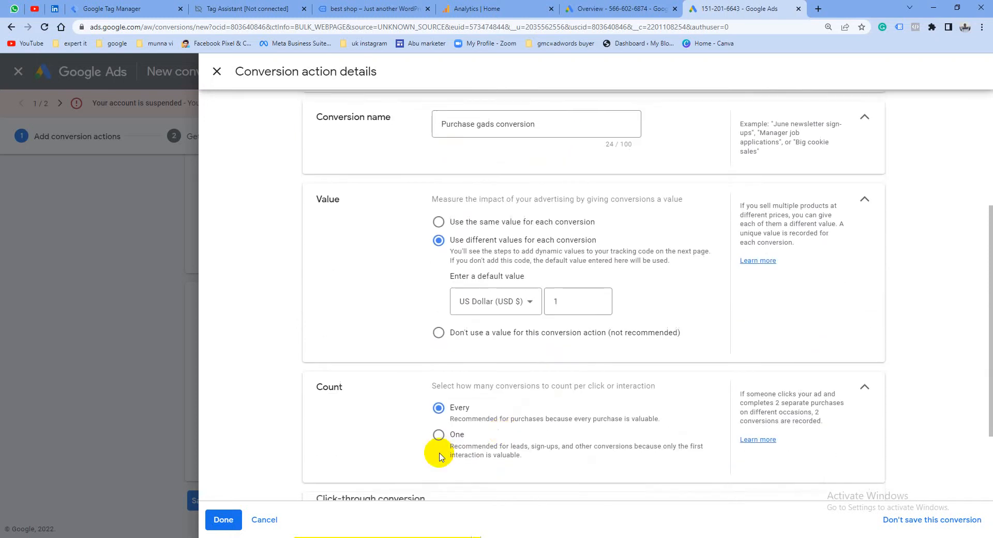
{"action": "scroll", "coordinate": [381, 421], "scroll_direction": "down", "scroll_amount": 2}
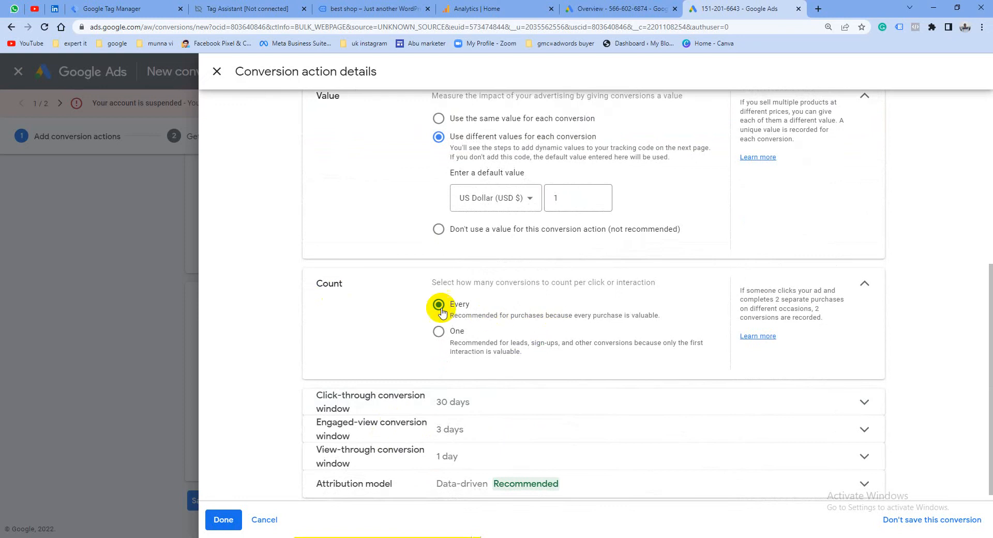
{"action": "scroll", "coordinate": [437, 381], "scroll_direction": "down", "scroll_amount": 1}
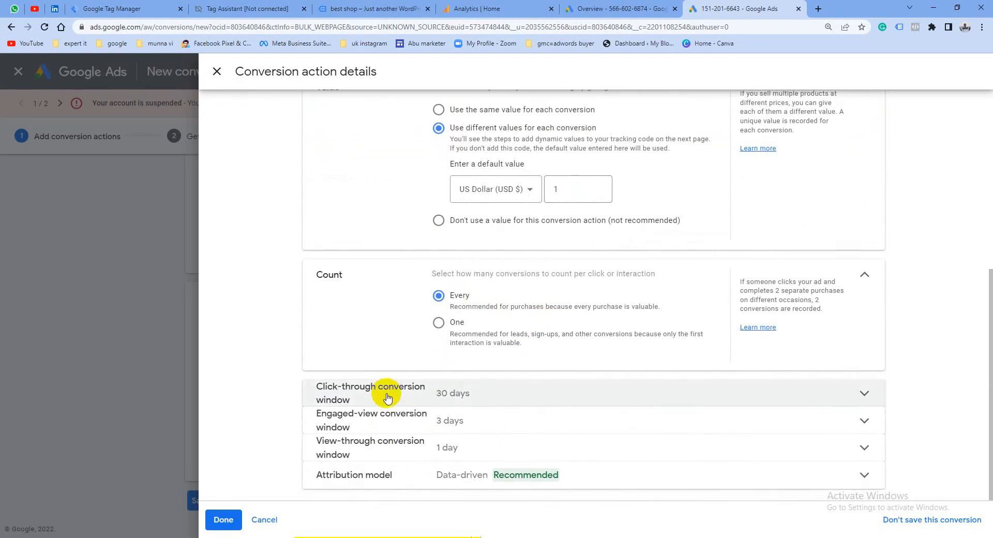
{"action": "left_click", "coordinate": [546, 390]}
{"action": "left_click", "coordinate": [465, 427]}
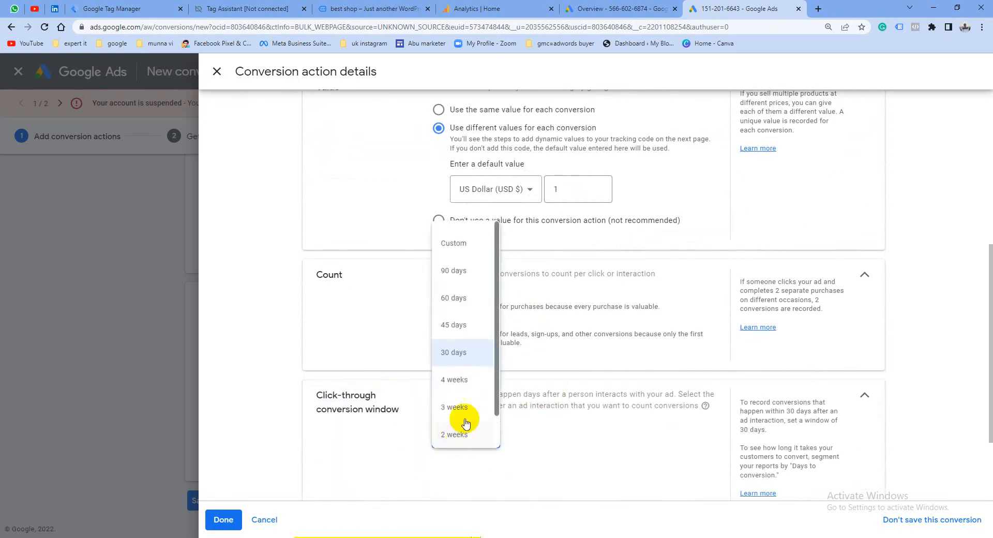
{"action": "left_click", "coordinate": [460, 271]}
{"action": "scroll", "coordinate": [775, 455], "scroll_direction": "down", "scroll_amount": 3}
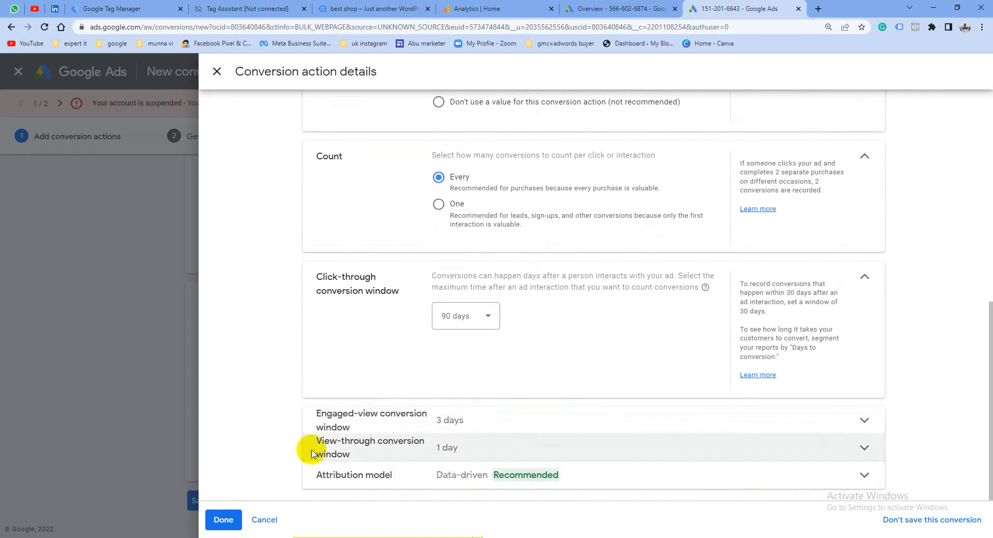
{"action": "left_click", "coordinate": [223, 519]}
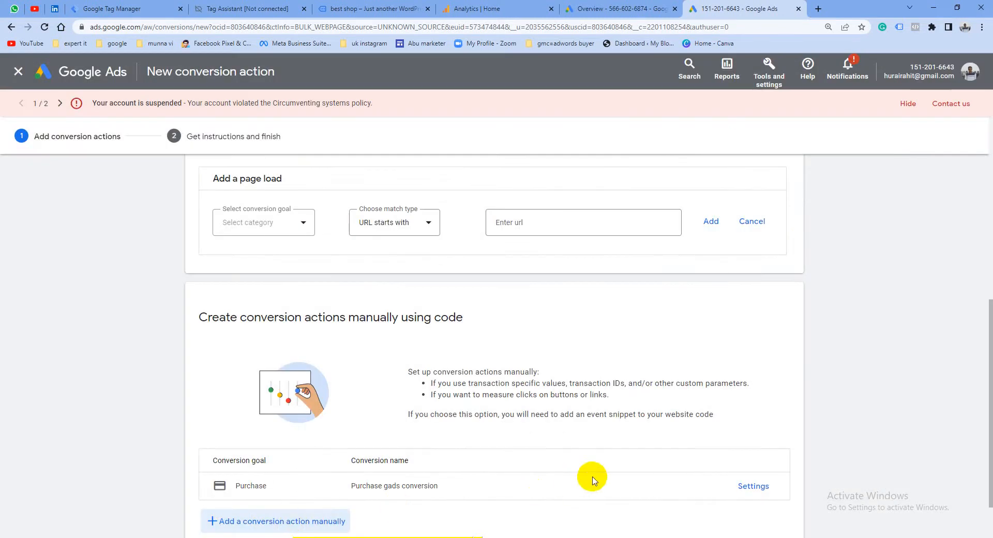
Recheck the settings of the "Purchase gads conversion" action, save it and continue to the tag setup instructions
{"action": "scroll", "coordinate": [490, 390], "scroll_direction": "down", "scroll_amount": 1}
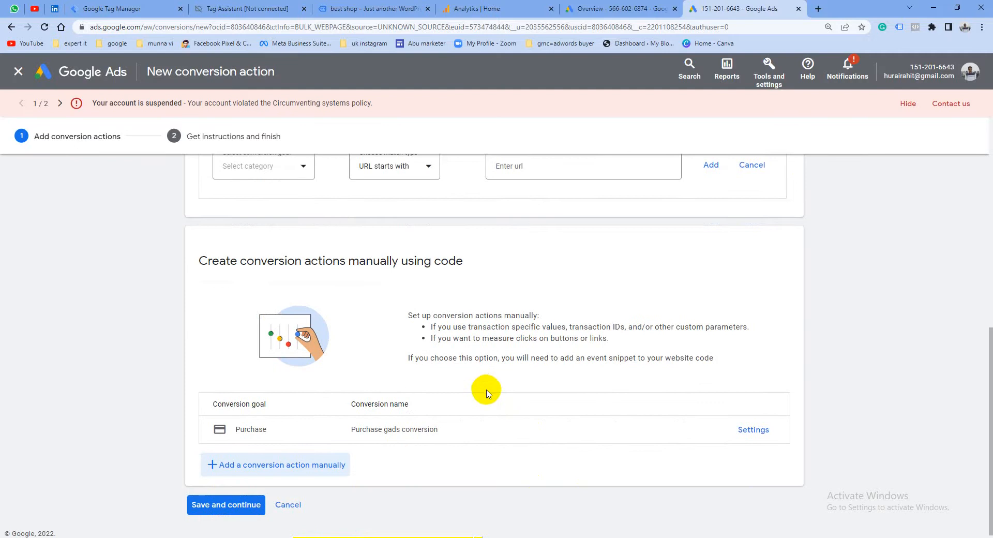
{"action": "scroll", "coordinate": [486, 393], "scroll_direction": "down", "scroll_amount": 1}
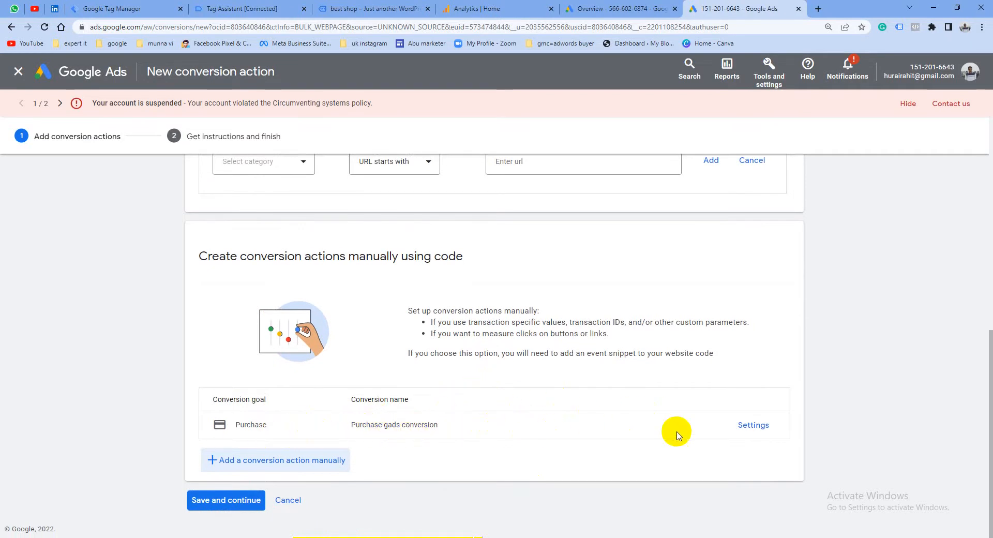
{"action": "left_click", "coordinate": [758, 429]}
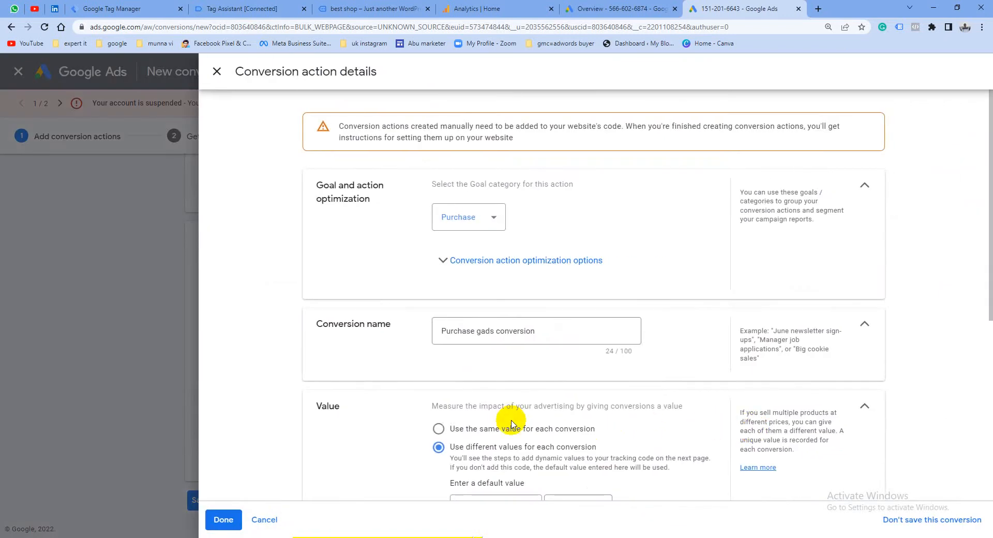
{"action": "scroll", "coordinate": [496, 416], "scroll_direction": "down", "scroll_amount": 5}
{"action": "scroll", "coordinate": [462, 413], "scroll_direction": "down", "scroll_amount": 2}
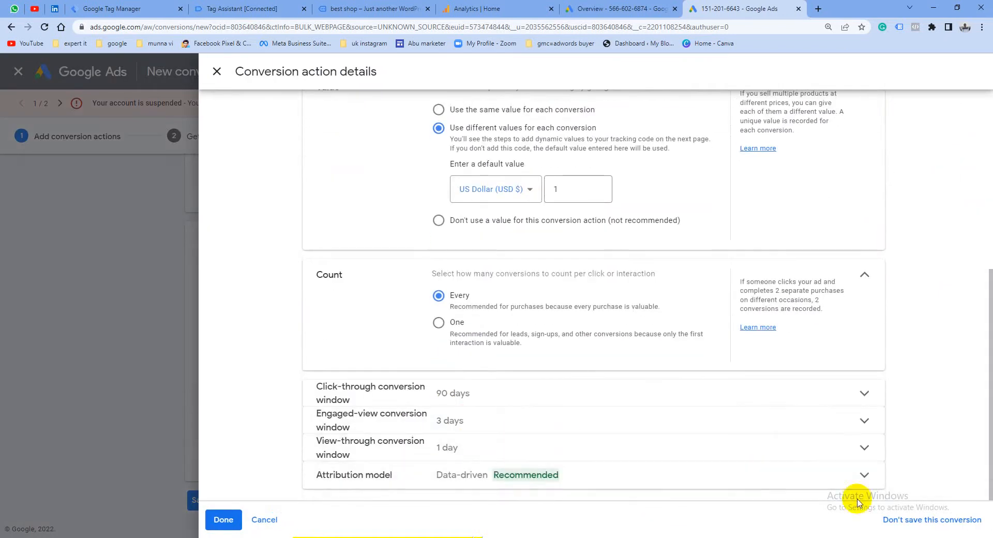
{"action": "left_click", "coordinate": [224, 519]}
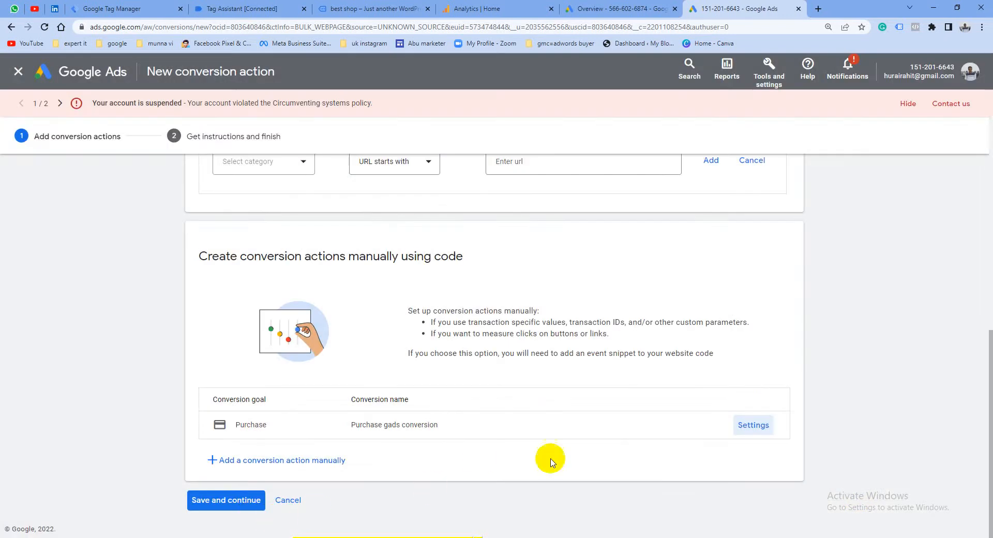
{"action": "left_click", "coordinate": [219, 501]}
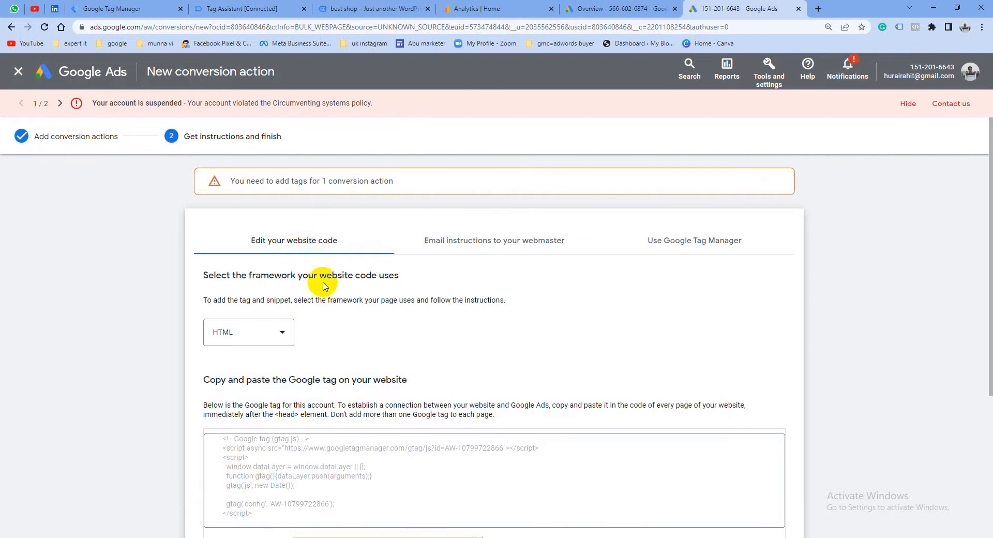
Examine the Google tag code and the event snippet instructions for editing the website code
{"action": "scroll", "coordinate": [324, 285], "scroll_direction": "down", "scroll_amount": 1}
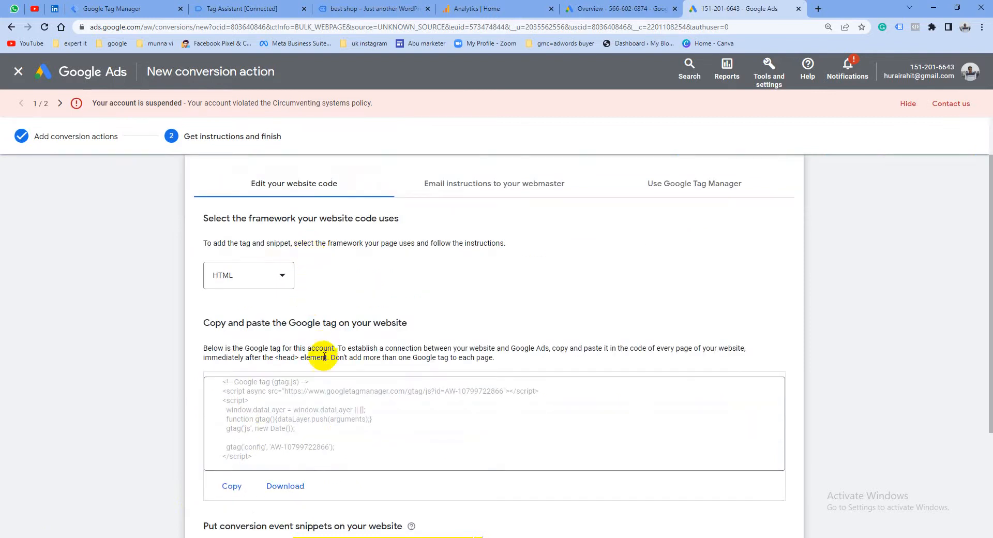
{"action": "scroll", "coordinate": [309, 401], "scroll_direction": "down", "scroll_amount": 1}
{"action": "left_click_drag", "start_coordinate": [312, 400], "coordinate": [223, 321]}
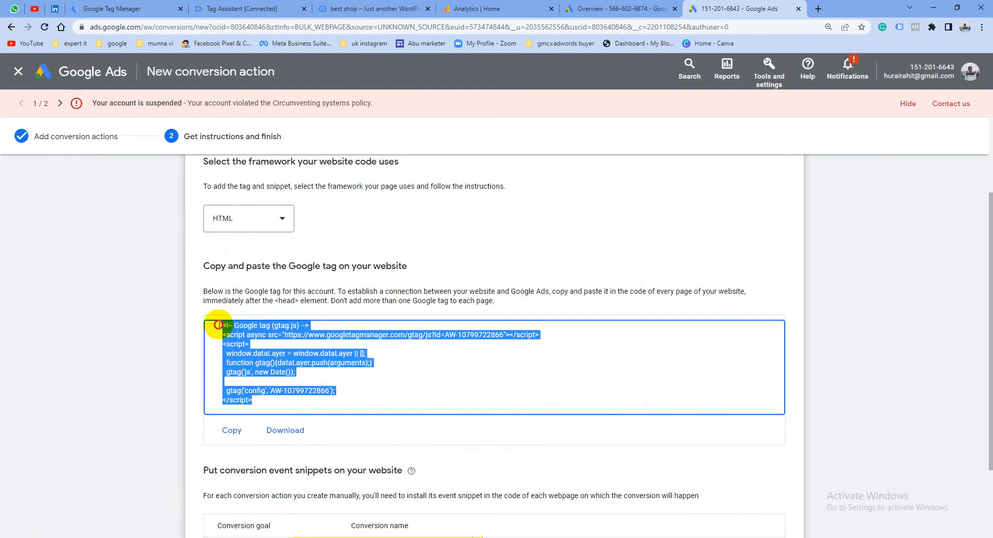
{"action": "left_click", "coordinate": [368, 399]}
{"action": "scroll", "coordinate": [369, 402], "scroll_direction": "down", "scroll_amount": 2}
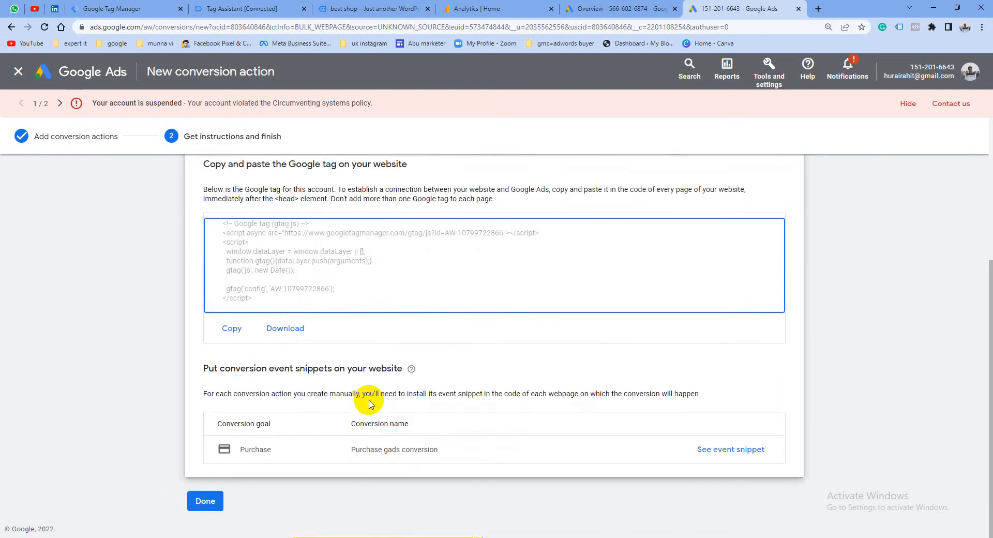
{"action": "scroll", "coordinate": [369, 404], "scroll_direction": "up", "scroll_amount": 4}
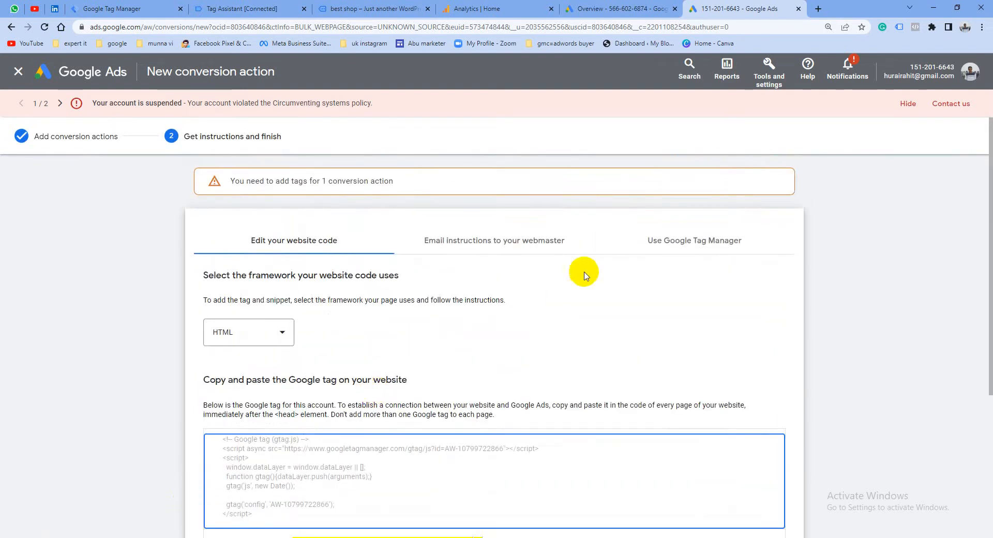
Show the Google Tag Manager instructions and examine the conversion ID and the label of the purchase conversion
{"action": "left_click", "coordinate": [677, 244]}
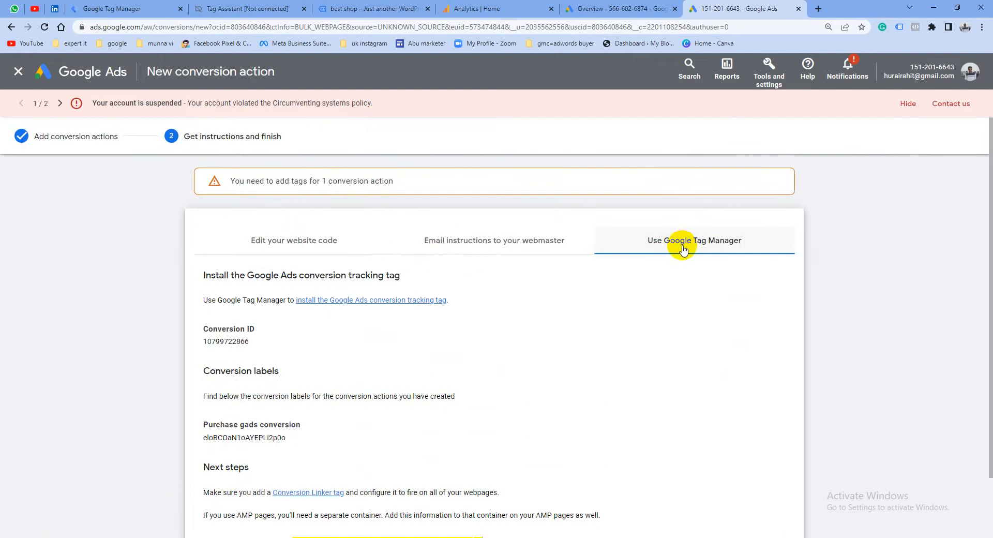
{"action": "scroll", "coordinate": [685, 249], "scroll_direction": "down", "scroll_amount": 1}
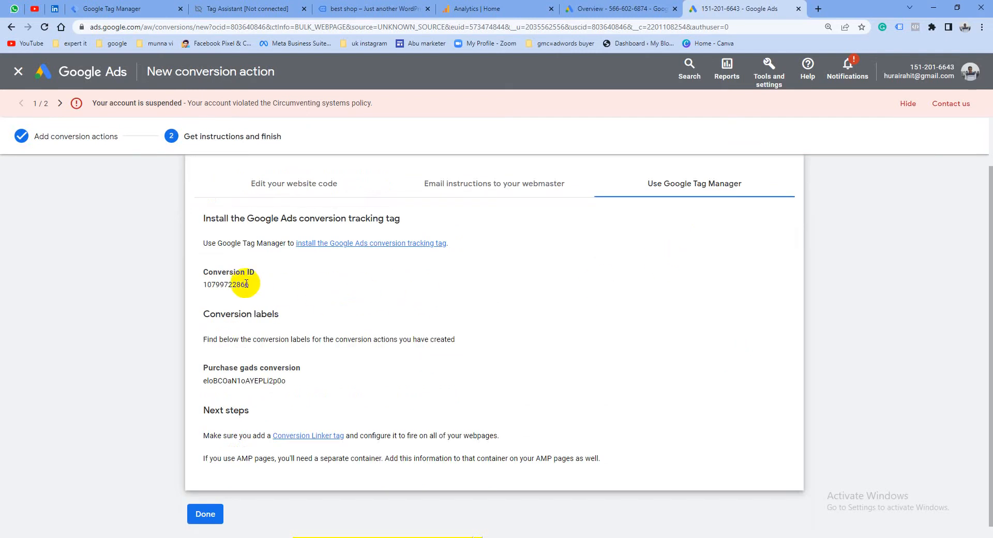
{"action": "left_click_drag", "start_coordinate": [249, 284], "coordinate": [204, 286]}
{"action": "key", "text": "ctrl+c"}
{"action": "left_click_drag", "start_coordinate": [279, 314], "coordinate": [236, 313]}
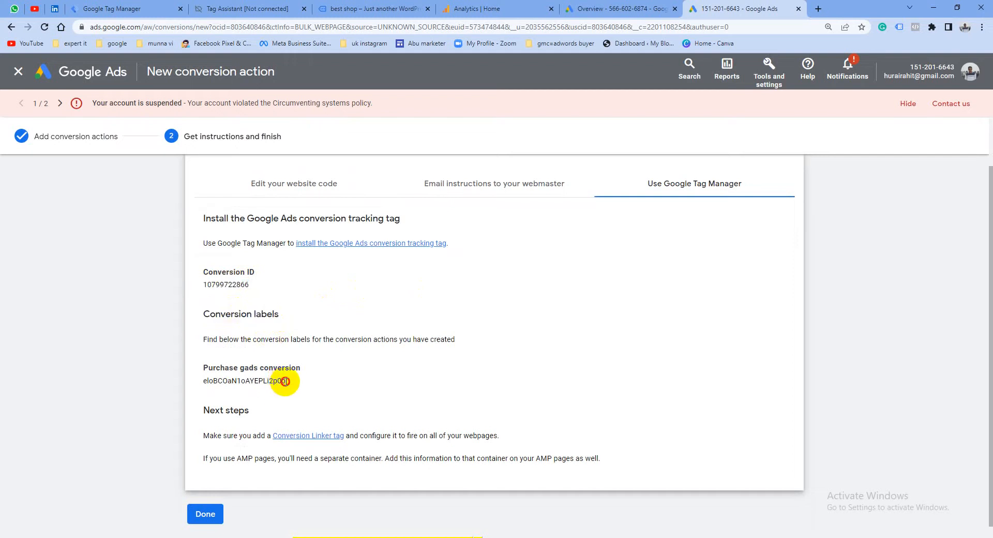
{"action": "left_click_drag", "start_coordinate": [284, 381], "coordinate": [173, 376]}
{"action": "left_click_drag", "start_coordinate": [227, 339], "coordinate": [304, 337]}
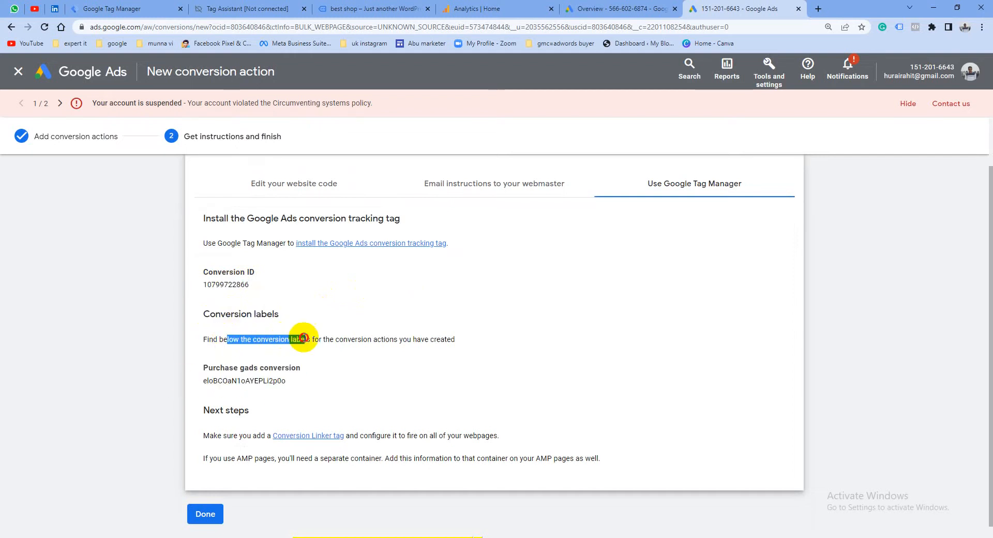
Switch to Google Tag Manager and create a new tag named "Google ads purchase conversion Tag"
{"action": "left_click", "coordinate": [105, 3]}
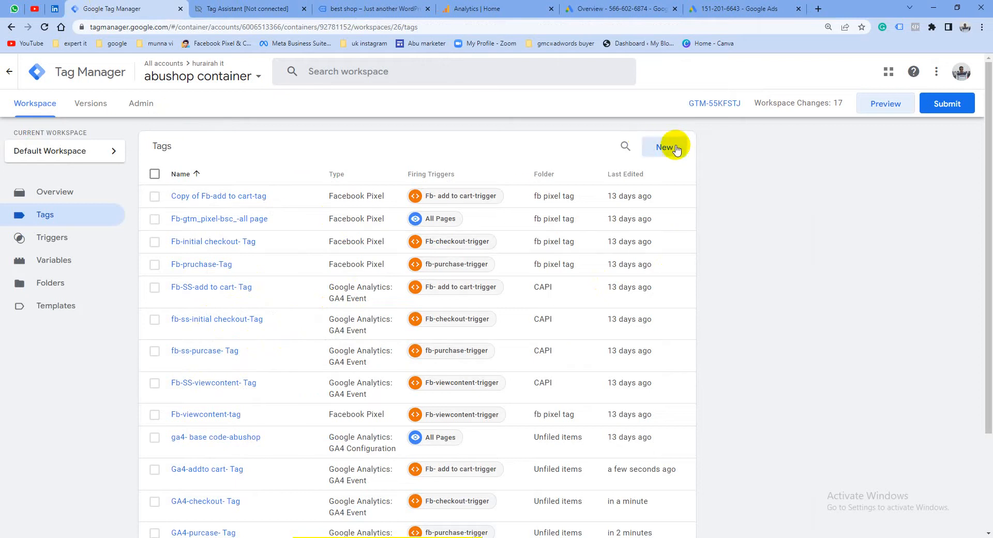
{"action": "left_click", "coordinate": [675, 148]}
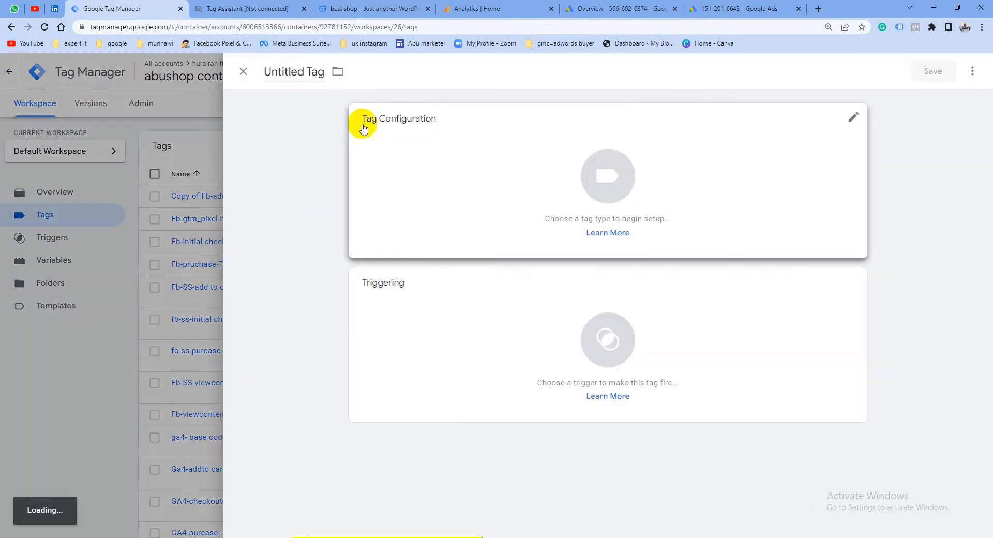
{"action": "double_click", "coordinate": [304, 71]}
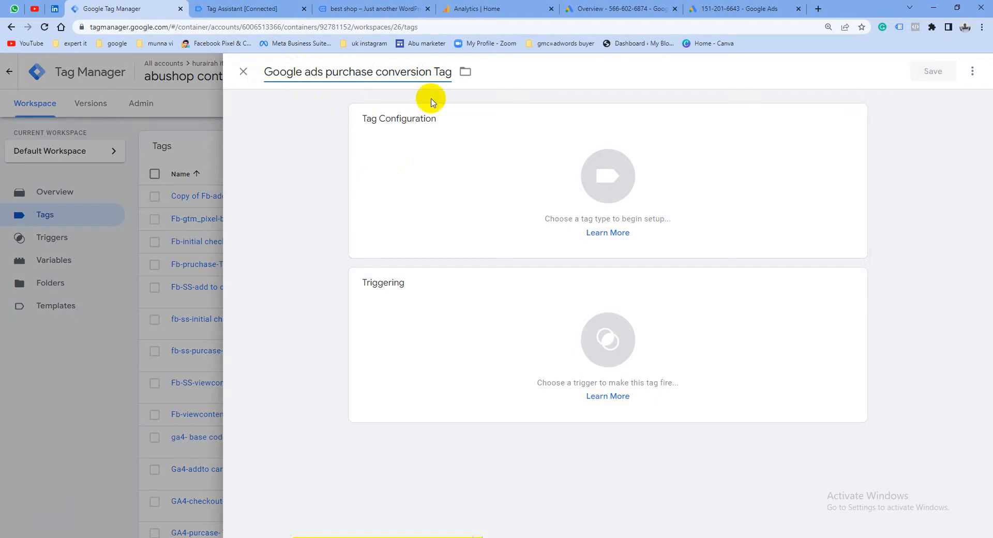
Browse the available tag types and set the new tag's type to Google Ads Conversion Tracking
{"action": "left_click", "coordinate": [608, 177]}
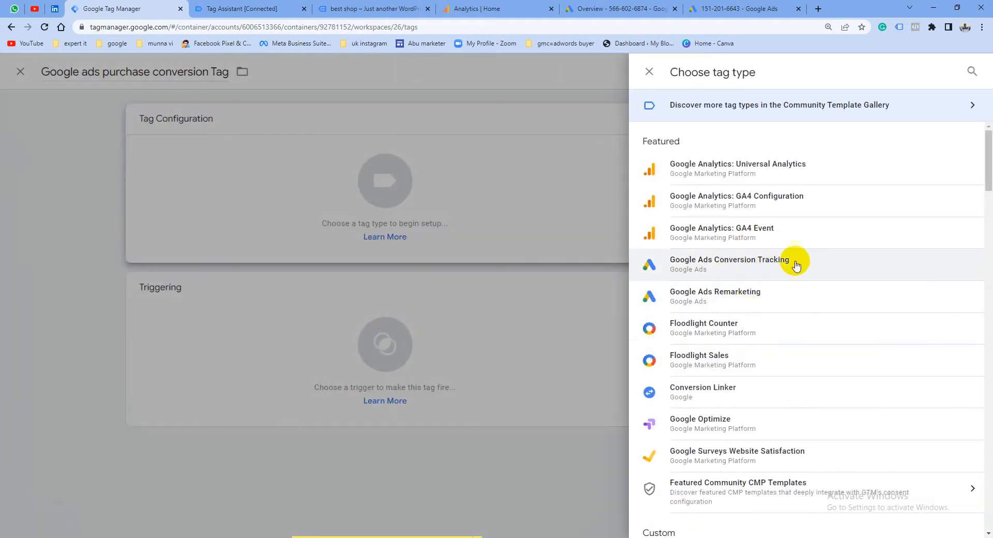
{"action": "scroll", "coordinate": [780, 406], "scroll_direction": "down", "scroll_amount": 6}
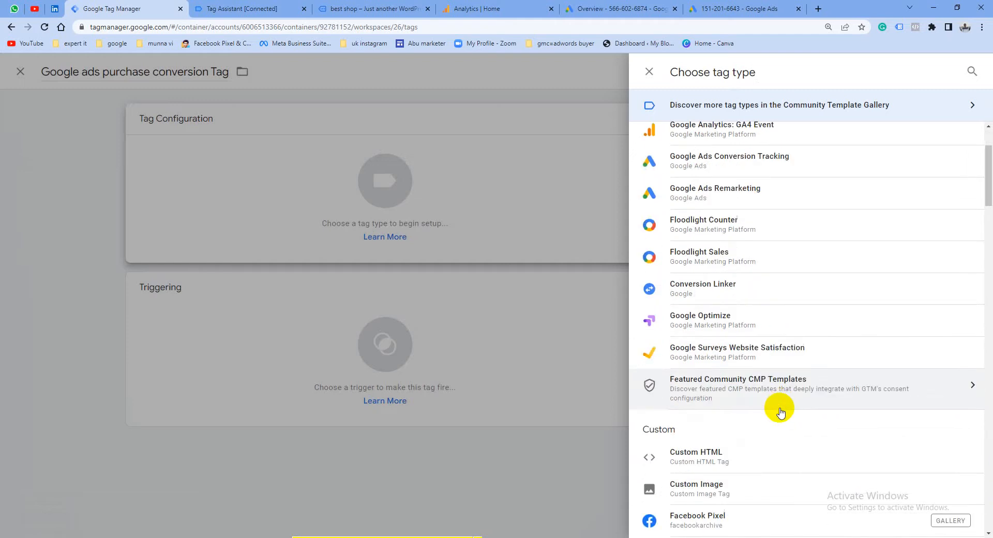
{"action": "scroll", "coordinate": [779, 416], "scroll_direction": "up", "scroll_amount": 2}
{"action": "scroll", "coordinate": [771, 403], "scroll_direction": "up", "scroll_amount": 2}
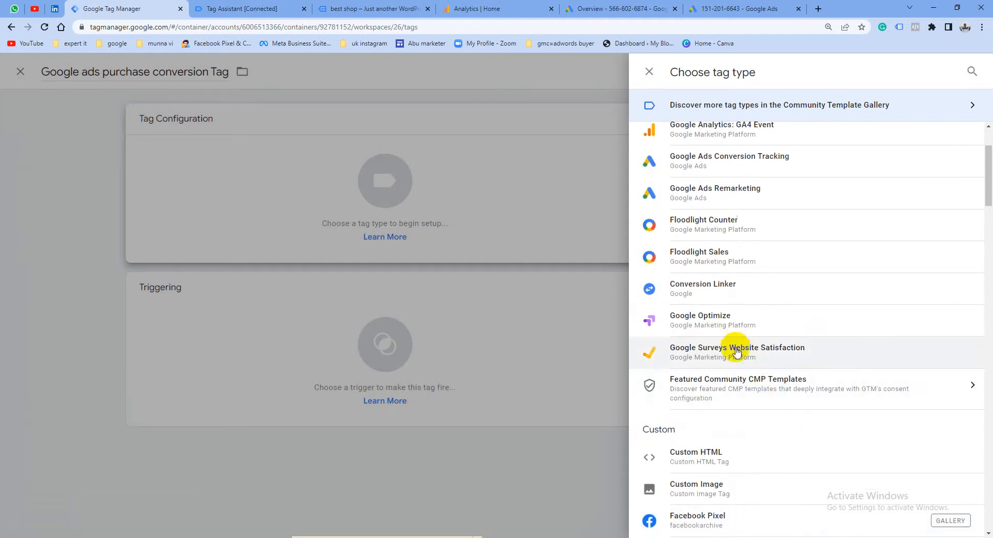
{"action": "scroll", "coordinate": [761, 372], "scroll_direction": "down", "scroll_amount": 7}
{"action": "scroll", "coordinate": [762, 407], "scroll_direction": "down", "scroll_amount": 4}
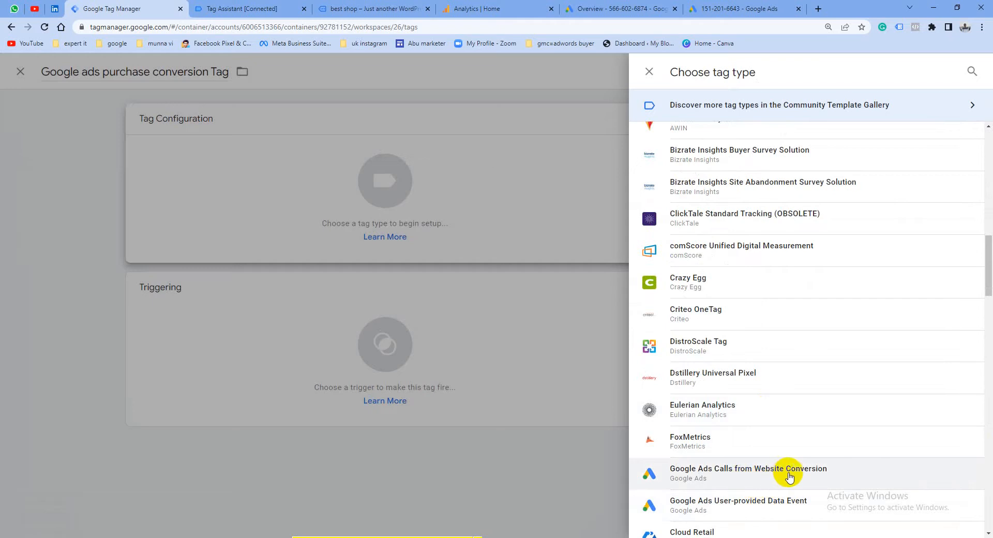
{"action": "scroll", "coordinate": [796, 476], "scroll_direction": "down", "scroll_amount": 1}
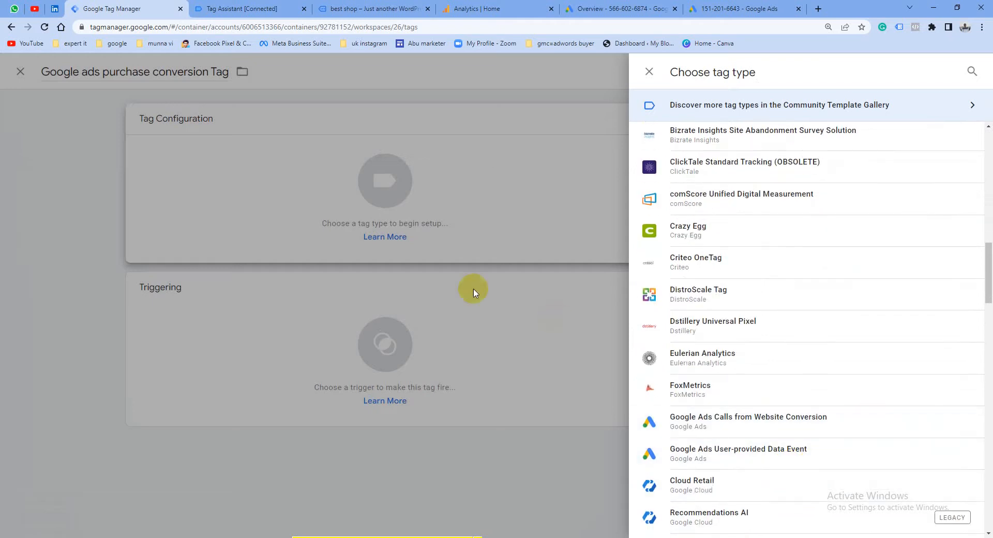
{"action": "scroll", "coordinate": [722, 212], "scroll_direction": "up", "scroll_amount": 10}
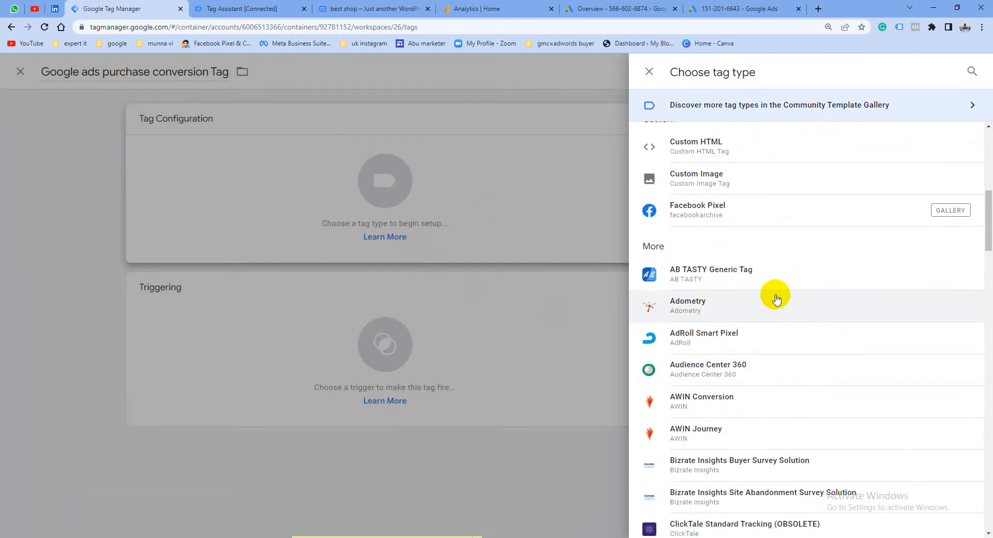
{"action": "scroll", "coordinate": [770, 296], "scroll_direction": "up", "scroll_amount": 4}
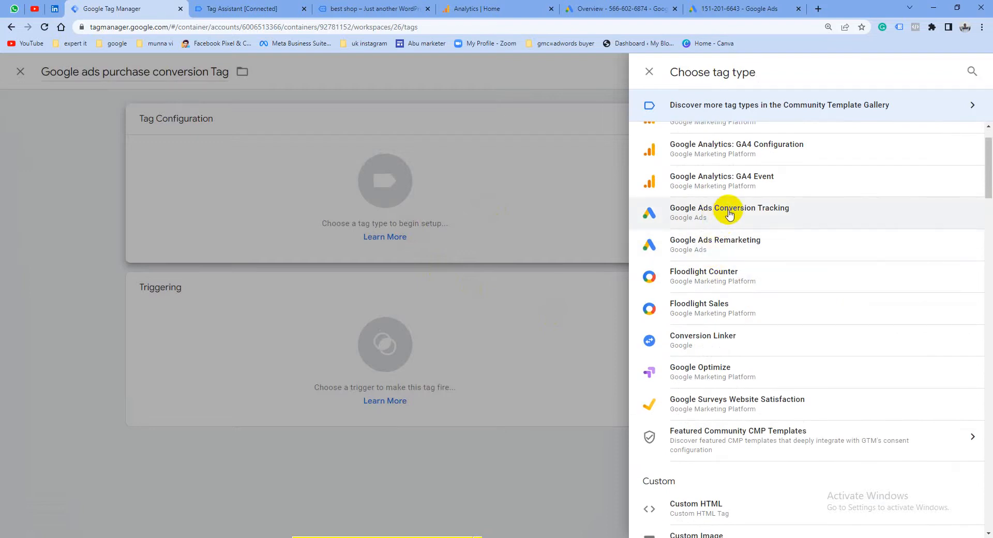
{"action": "left_click", "coordinate": [639, 219]}
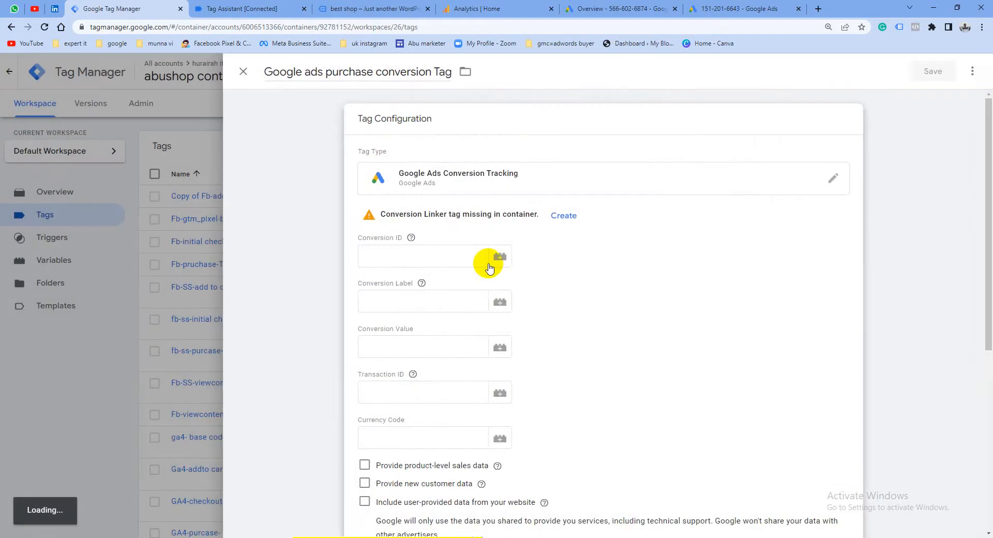
Copy the conversion ID from the Google Ads instructions into the Conversion ID of the Tag Manager tag
{"action": "left_click", "coordinate": [409, 256]}
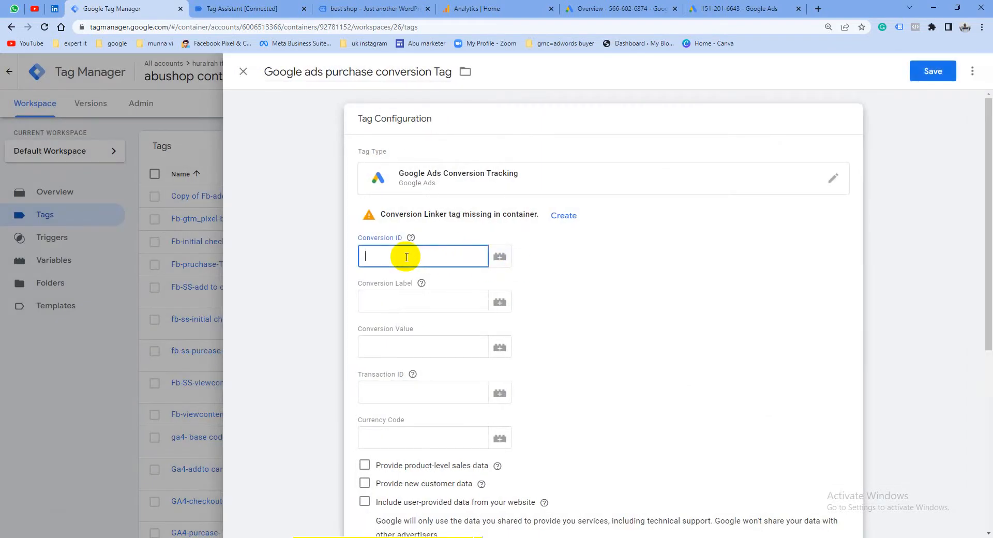
{"action": "left_click", "coordinate": [720, 5]}
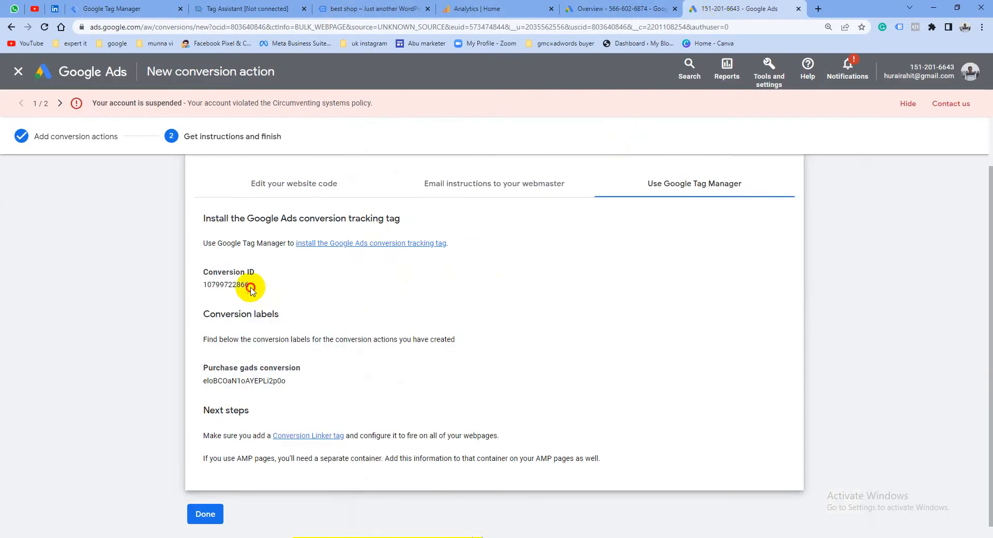
{"action": "right_click", "coordinate": [213, 285]}
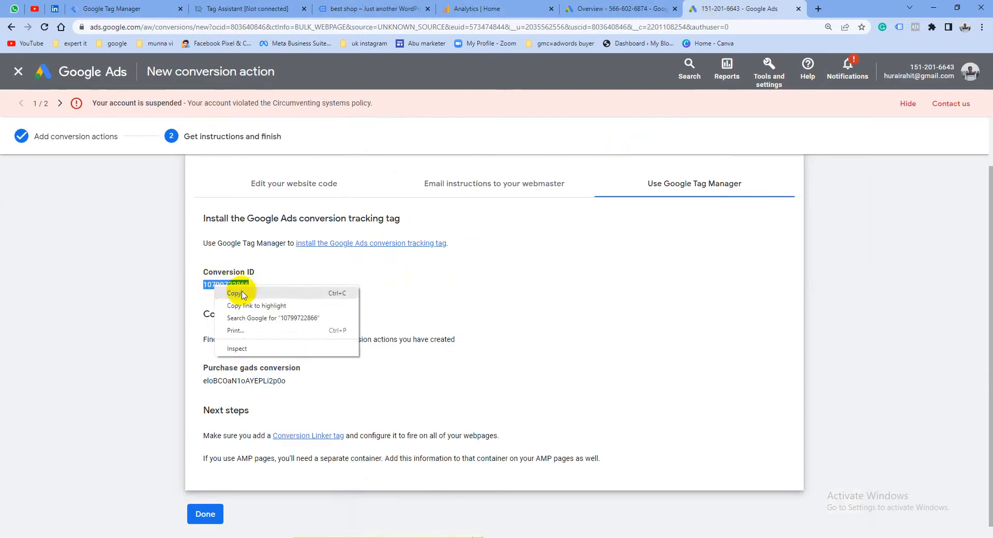
{"action": "left_click", "coordinate": [227, 292]}
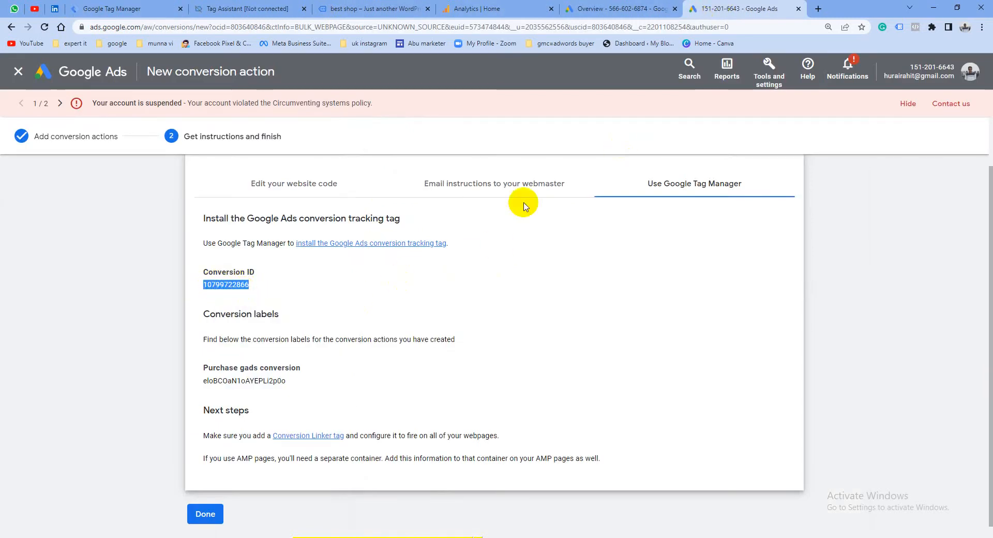
{"action": "left_click", "coordinate": [137, 9]}
{"action": "right_click", "coordinate": [386, 254]}
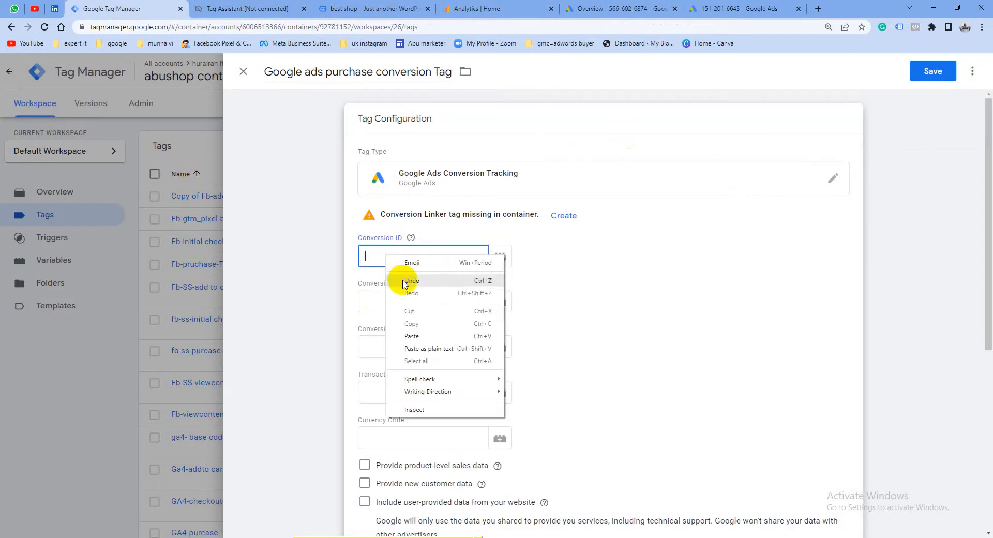
{"action": "left_click", "coordinate": [416, 333]}
Copy the purchase conversion's label from Google Ads into the Conversion Label of the Tag Manager tag
{"action": "left_click", "coordinate": [726, 9]}
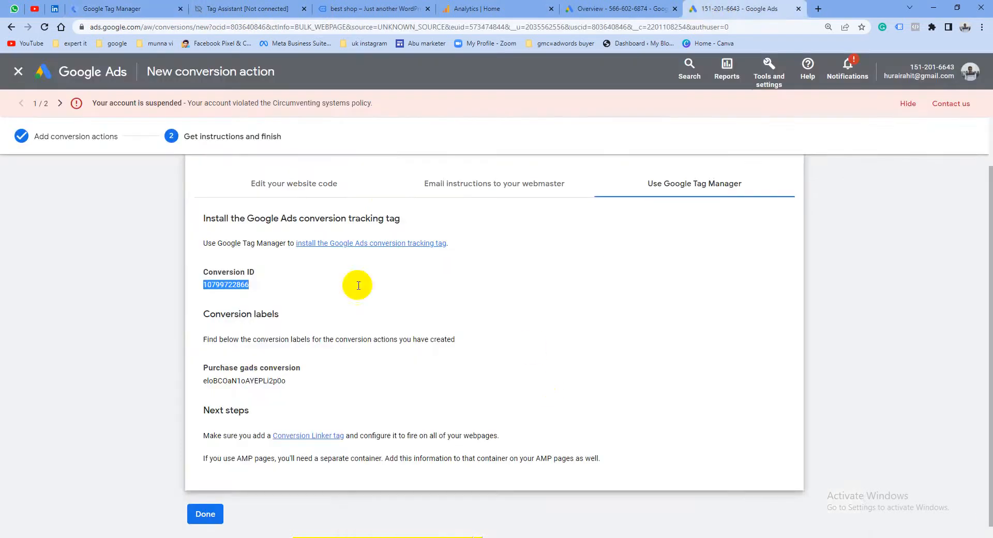
{"action": "left_click", "coordinate": [290, 381]}
{"action": "left_click_drag", "start_coordinate": [289, 381], "coordinate": [189, 384]}
{"action": "right_click", "coordinate": [272, 383]}
{"action": "left_click", "coordinate": [282, 390]}
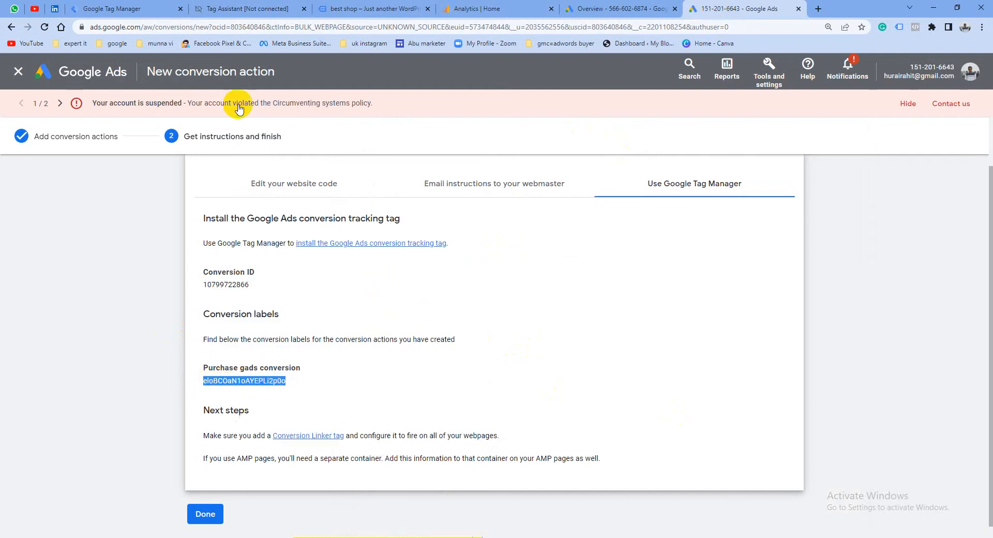
{"action": "left_click", "coordinate": [157, 5]}
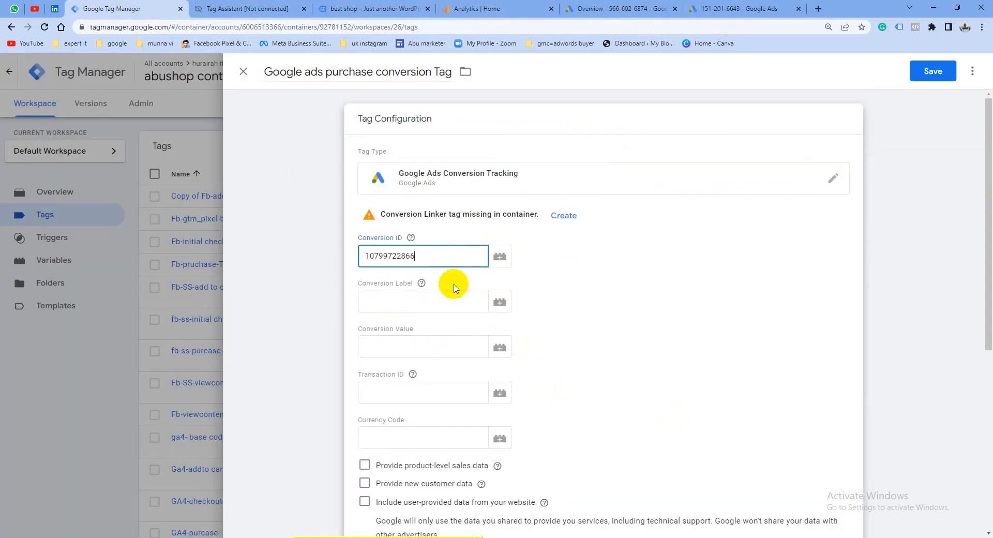
{"action": "right_click", "coordinate": [384, 297]}
{"action": "left_click", "coordinate": [412, 377]}
{"action": "scroll", "coordinate": [600, 447], "scroll_direction": "down", "scroll_amount": 1}
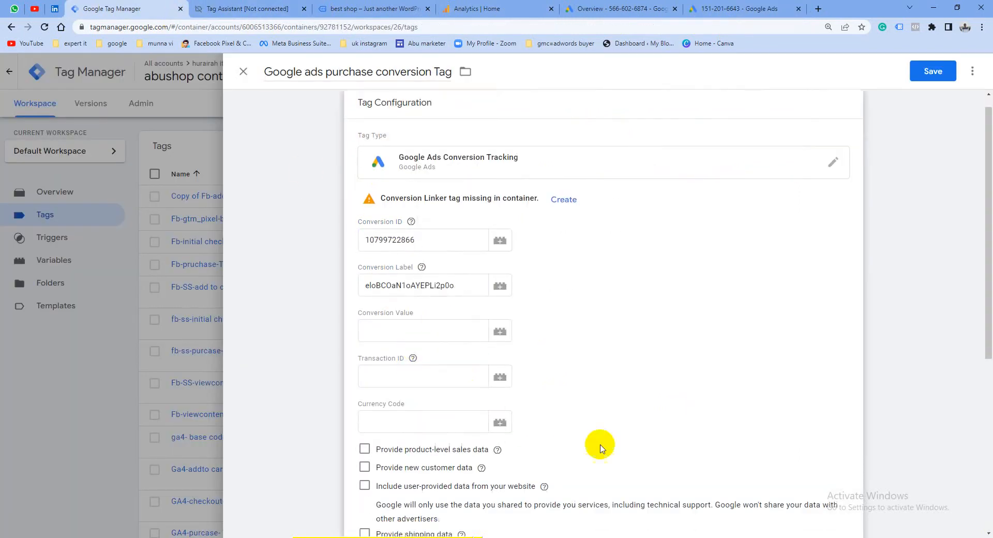
{"action": "scroll", "coordinate": [599, 447], "scroll_direction": "down", "scroll_amount": 5}
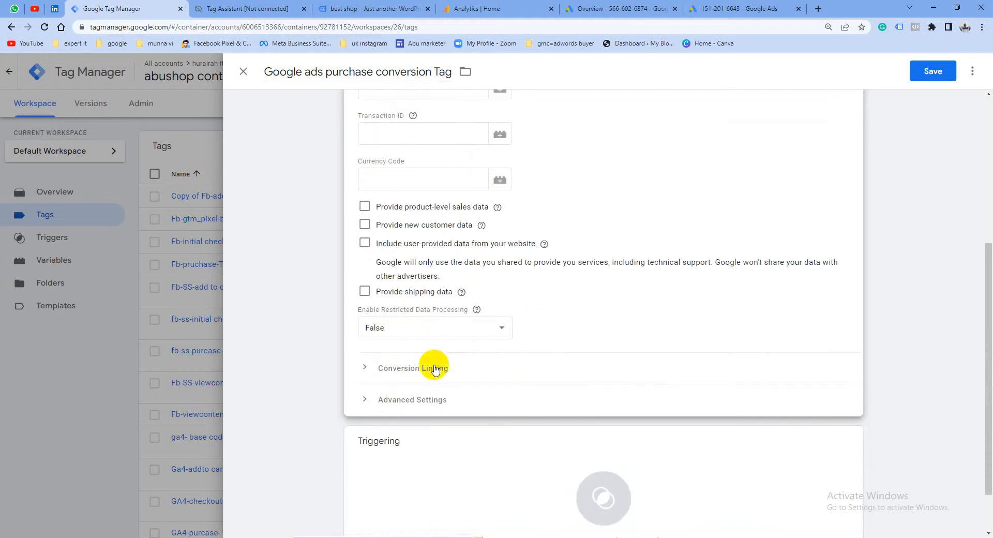
Assign fb-purchase-trigger as the firing trigger of the Google Ads purchase conversion tag and save the tag
{"action": "left_click", "coordinate": [365, 402]}
{"action": "scroll", "coordinate": [481, 412], "scroll_direction": "down", "scroll_amount": 2}
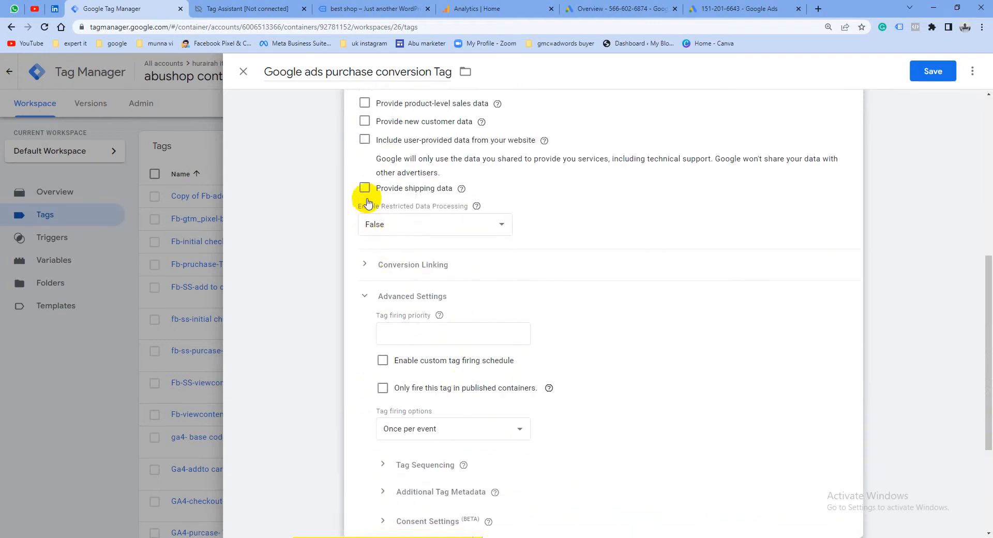
{"action": "scroll", "coordinate": [413, 455], "scroll_direction": "down", "scroll_amount": 5}
{"action": "left_click", "coordinate": [610, 441]}
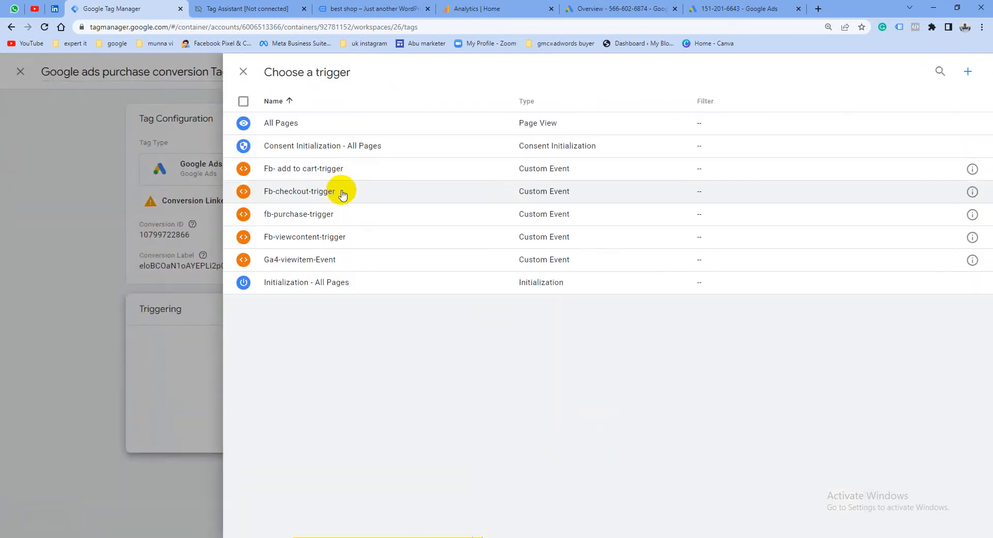
{"action": "left_click", "coordinate": [319, 217]}
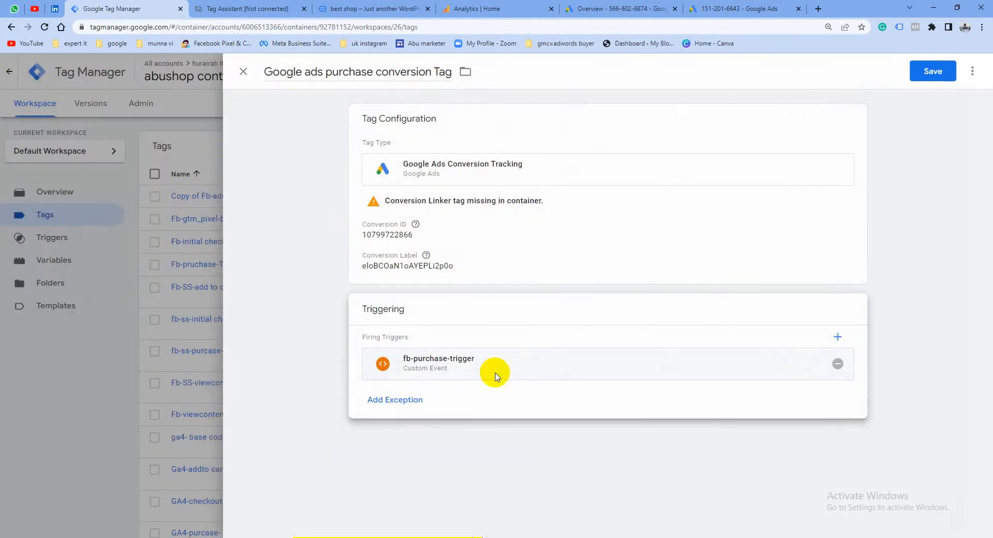
{"action": "left_click", "coordinate": [932, 80]}
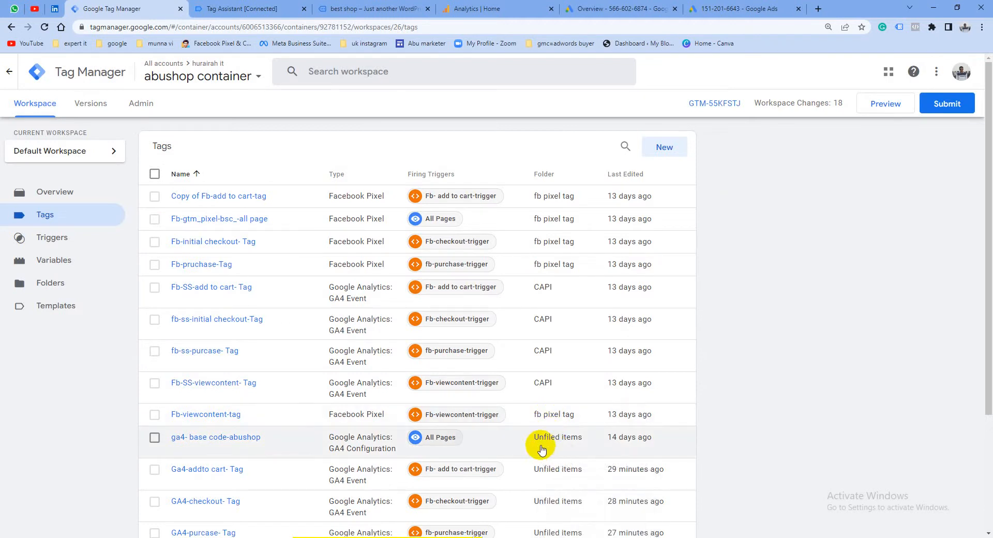
Start a new user-defined variable in the container and name it "value"
{"action": "scroll", "coordinate": [526, 453], "scroll_direction": "down", "scroll_amount": 1}
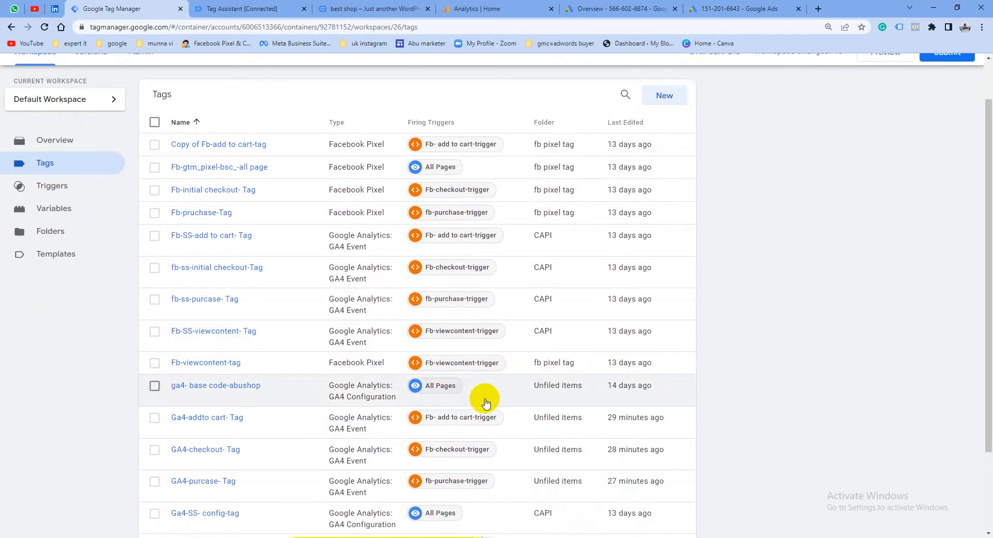
{"action": "scroll", "coordinate": [474, 408], "scroll_direction": "down", "scroll_amount": 2}
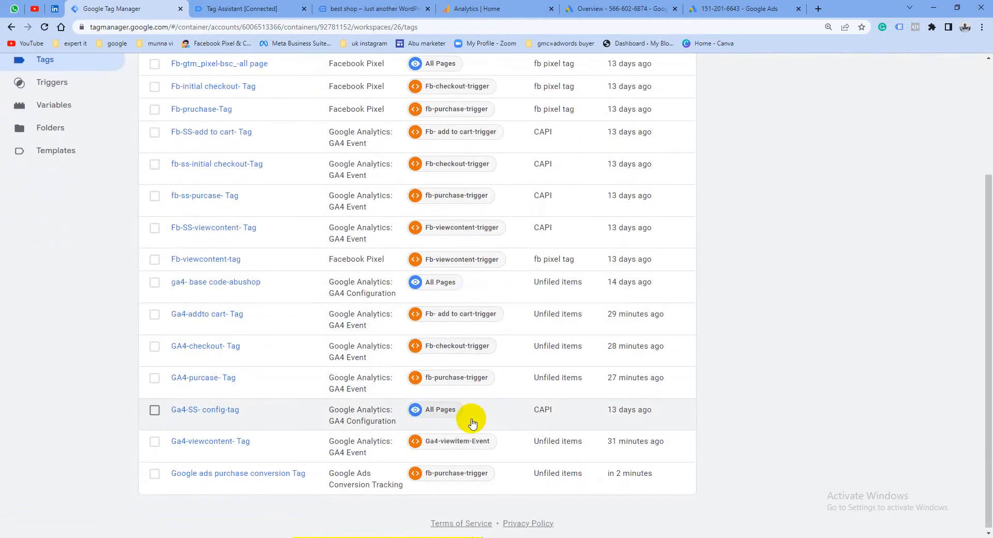
{"action": "left_click", "coordinate": [58, 108]}
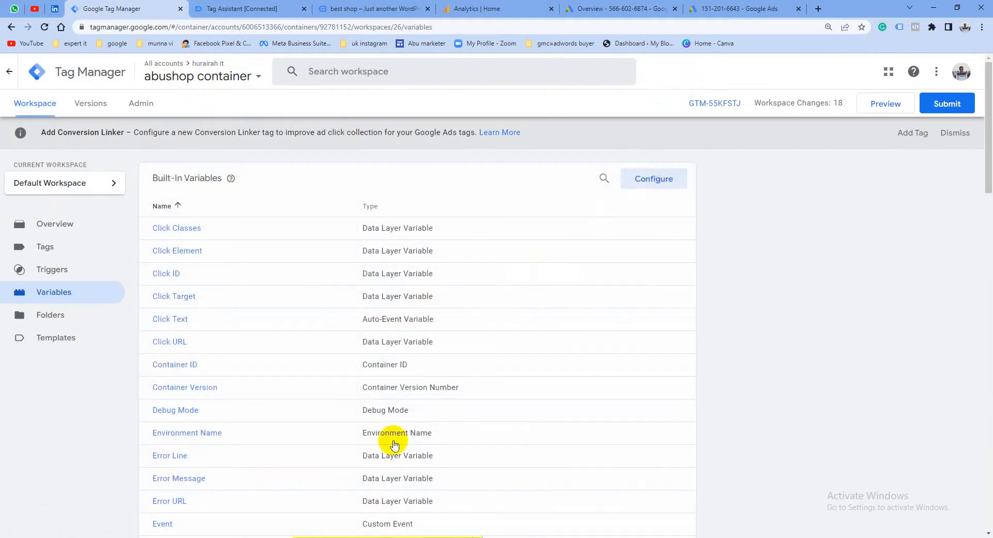
{"action": "scroll", "coordinate": [383, 450], "scroll_direction": "down", "scroll_amount": 20}
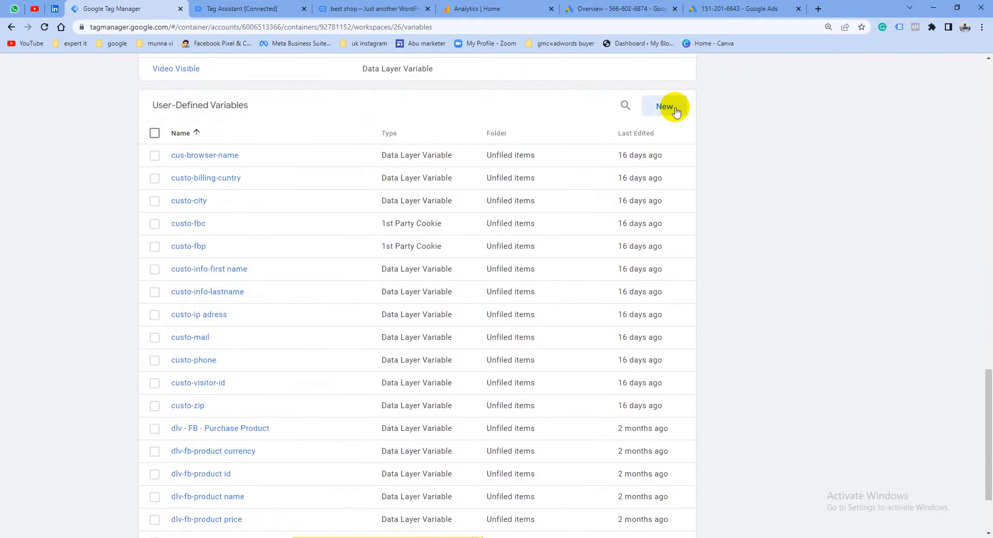
{"action": "left_click", "coordinate": [676, 111]}
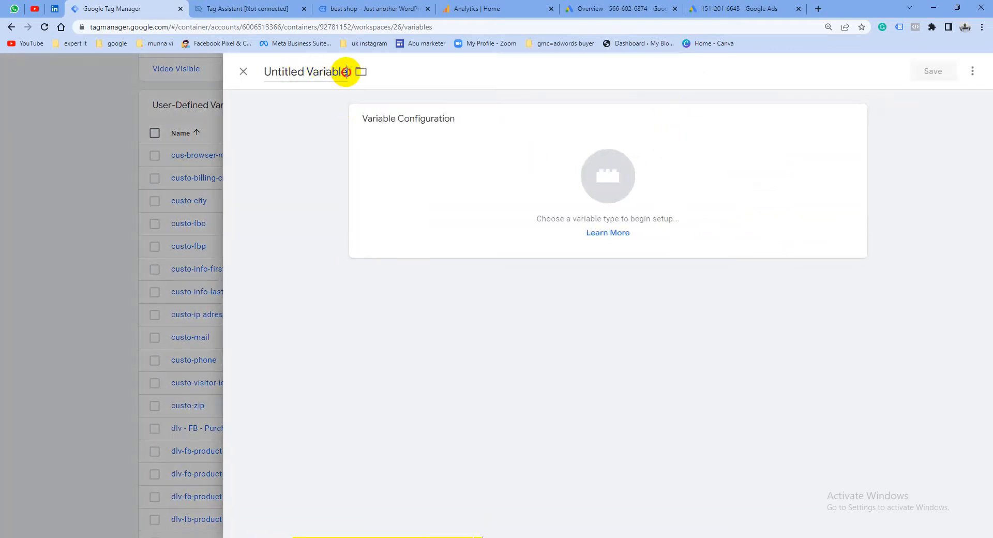
{"action": "left_click_drag", "start_coordinate": [345, 72], "coordinate": [265, 72]}
{"action": "type", "text": "Va"}
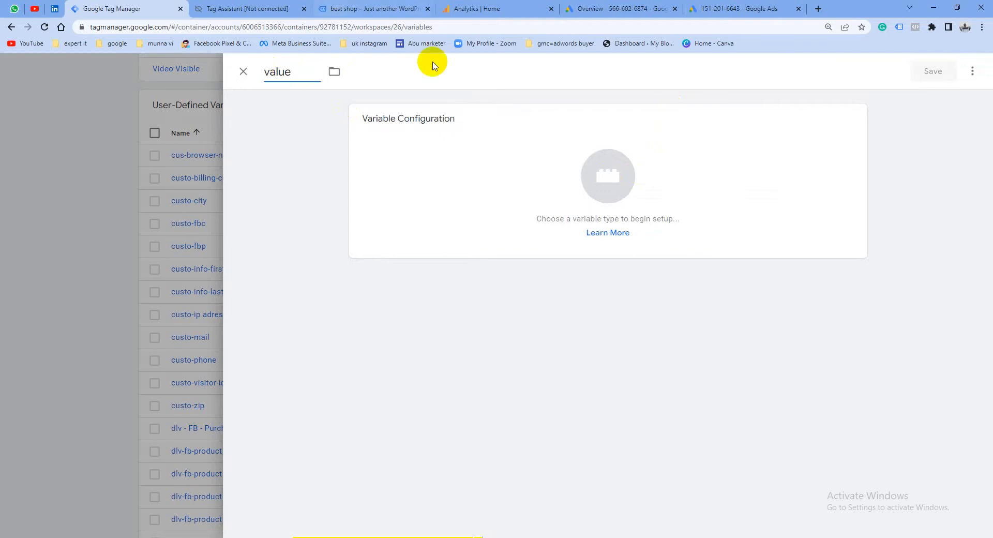
Browse the available variable types and set the new variable's type to Data Layer Variable
{"action": "left_click", "coordinate": [593, 170]}
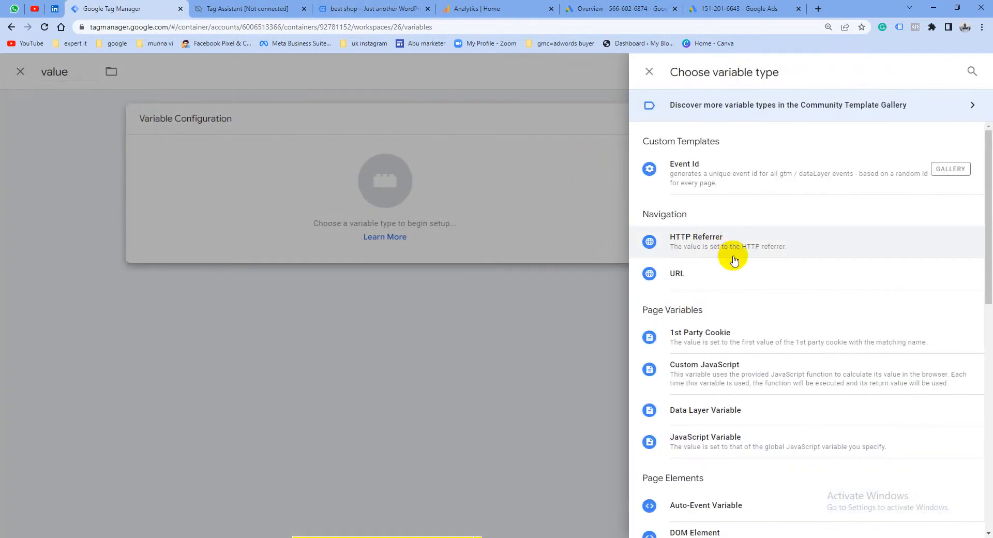
{"action": "scroll", "coordinate": [731, 263], "scroll_direction": "down", "scroll_amount": 6}
{"action": "scroll", "coordinate": [741, 277], "scroll_direction": "down", "scroll_amount": 4}
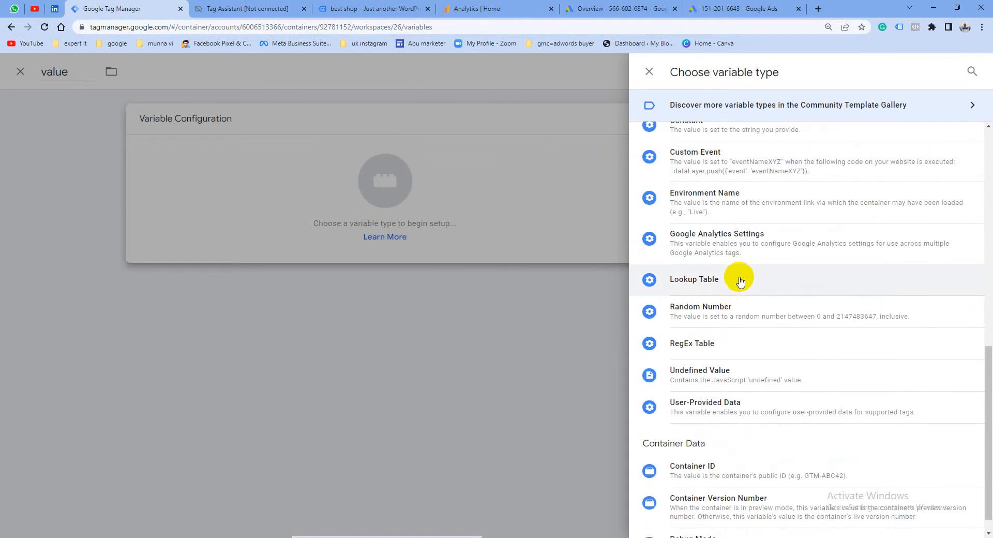
{"action": "scroll", "coordinate": [739, 281], "scroll_direction": "down", "scroll_amount": 1}
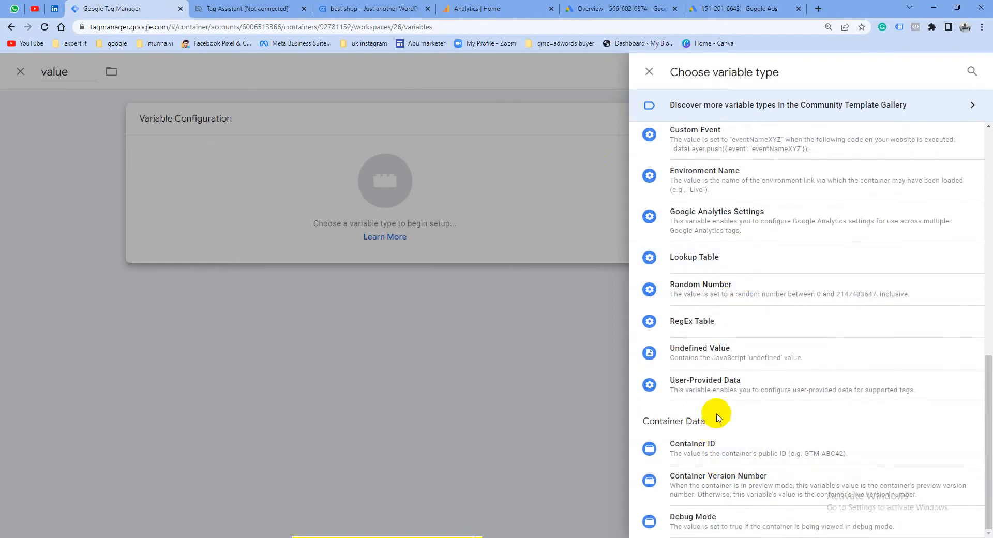
{"action": "scroll", "coordinate": [711, 350], "scroll_direction": "up", "scroll_amount": 2}
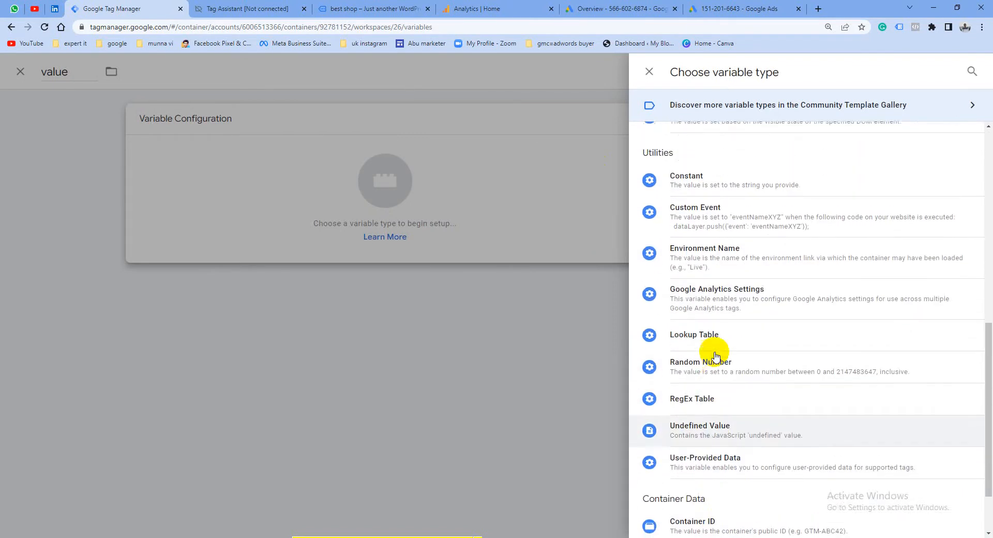
{"action": "scroll", "coordinate": [716, 356], "scroll_direction": "up", "scroll_amount": 6}
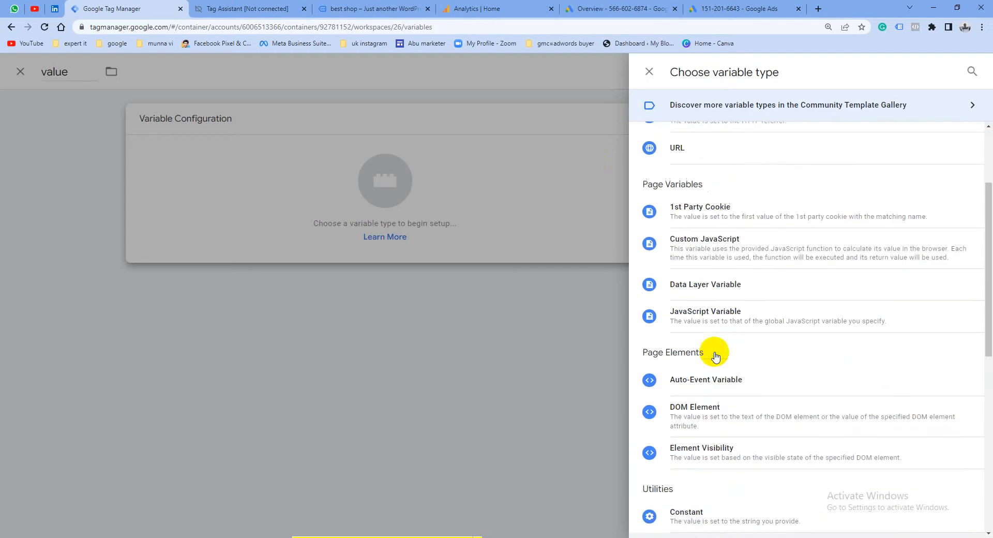
{"action": "left_click", "coordinate": [721, 284]}
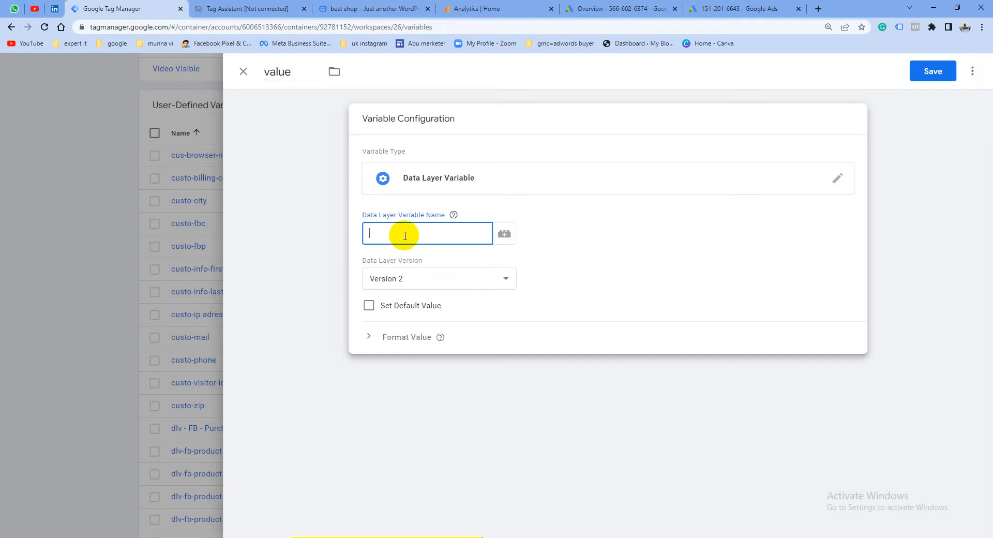
Switch to Tag Assistant and examine the data layer of the purchase event, the summary and the store home page for the ecommerce keys
{"action": "left_click", "coordinate": [264, 5]}
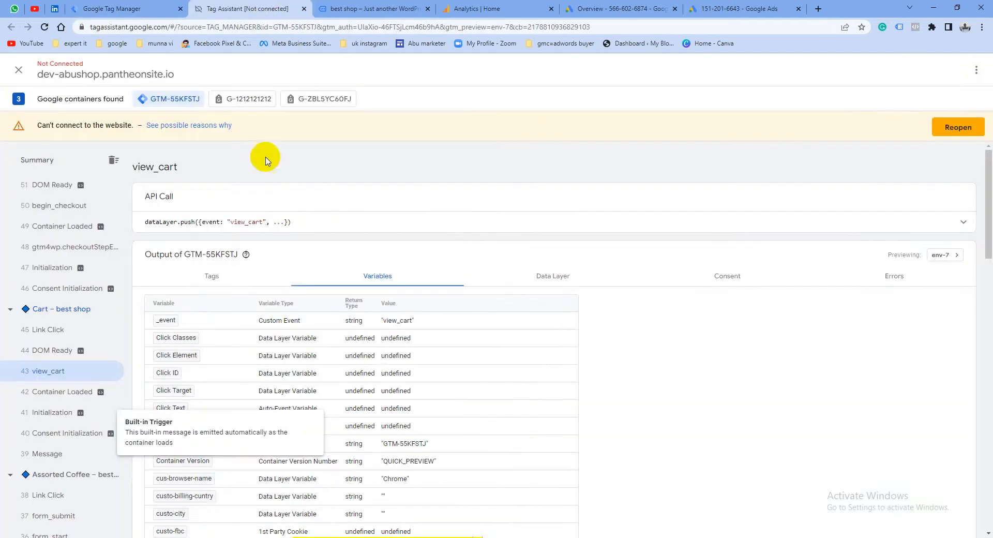
{"action": "left_click", "coordinate": [541, 274]}
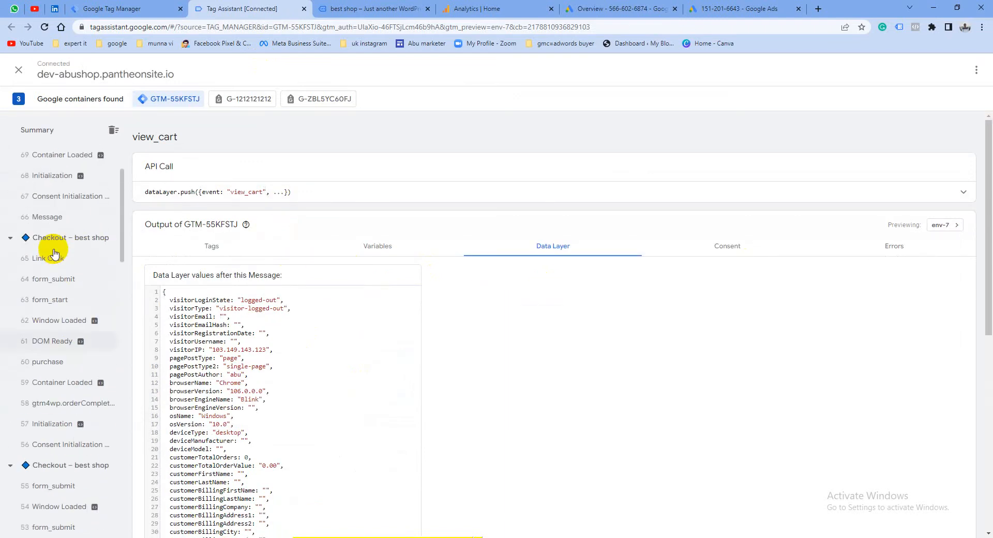
{"action": "left_click", "coordinate": [49, 362]}
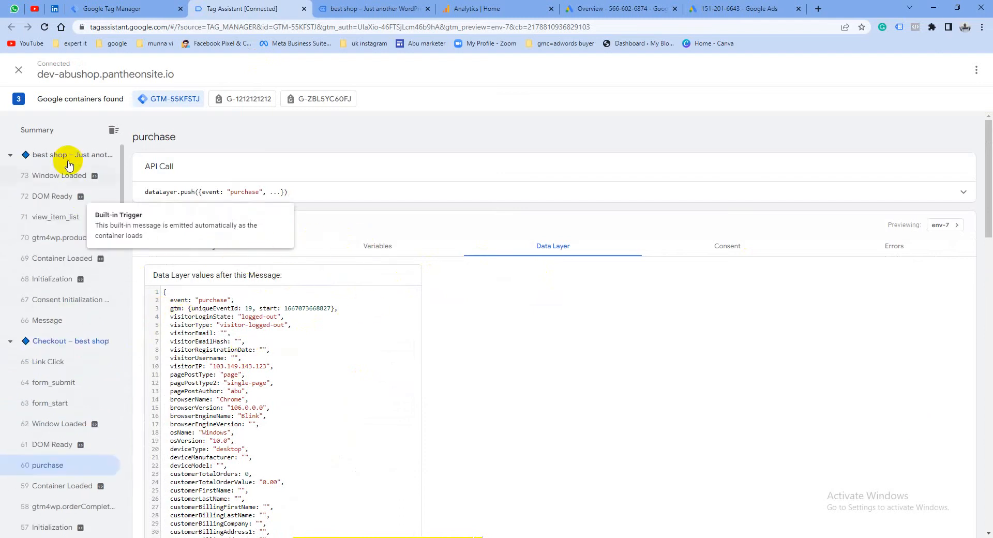
{"action": "left_click", "coordinate": [44, 134]}
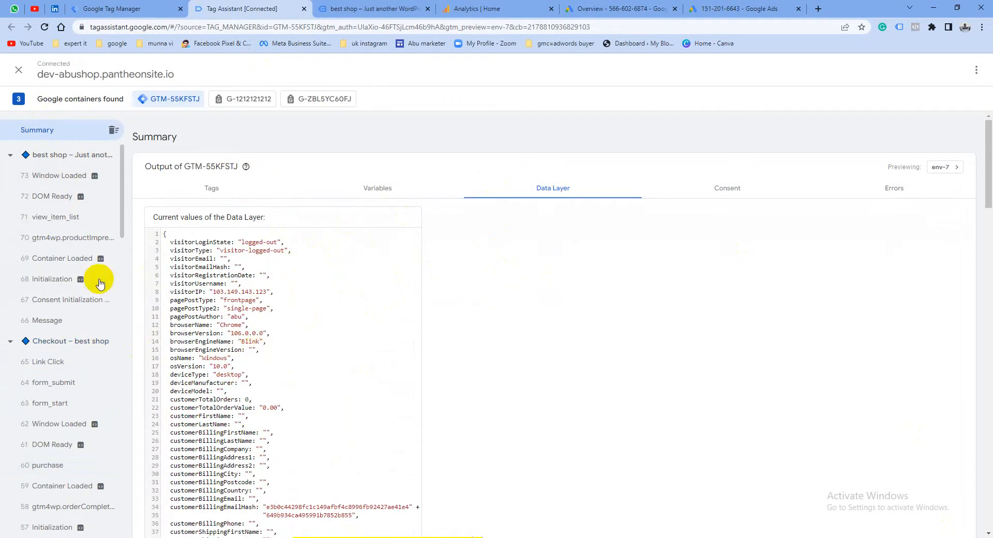
{"action": "scroll", "coordinate": [57, 336], "scroll_direction": "down", "scroll_amount": 20}
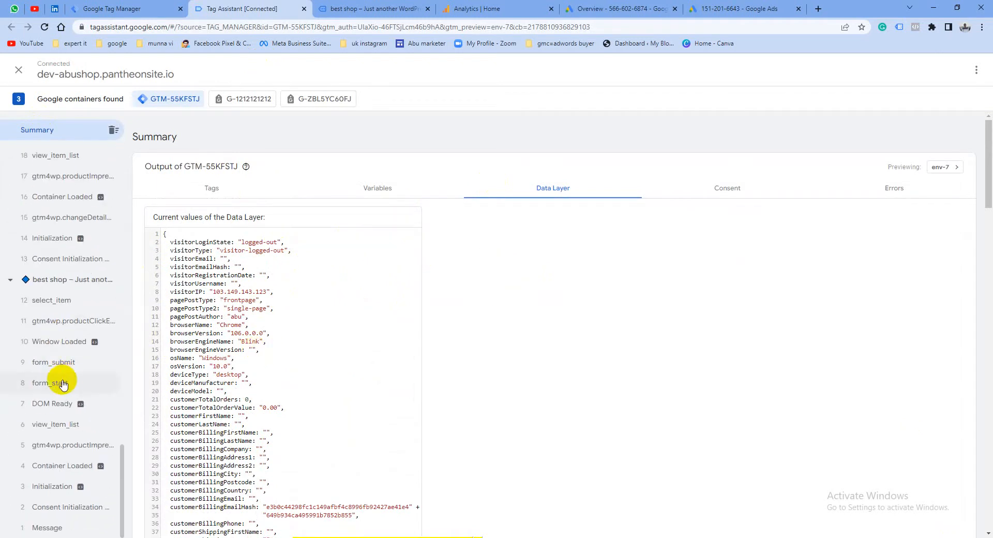
{"action": "left_click", "coordinate": [51, 279]}
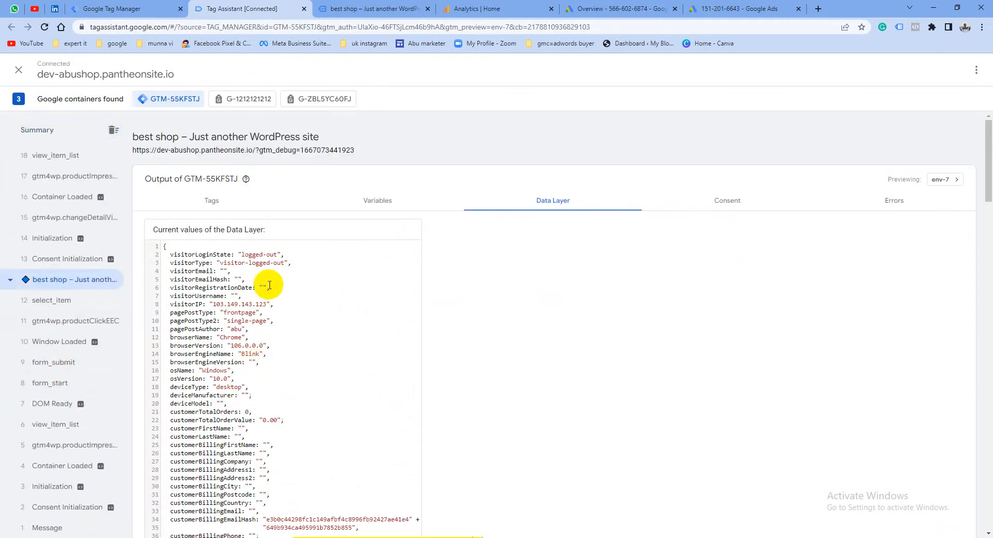
{"action": "scroll", "coordinate": [260, 290], "scroll_direction": "down", "scroll_amount": 4}
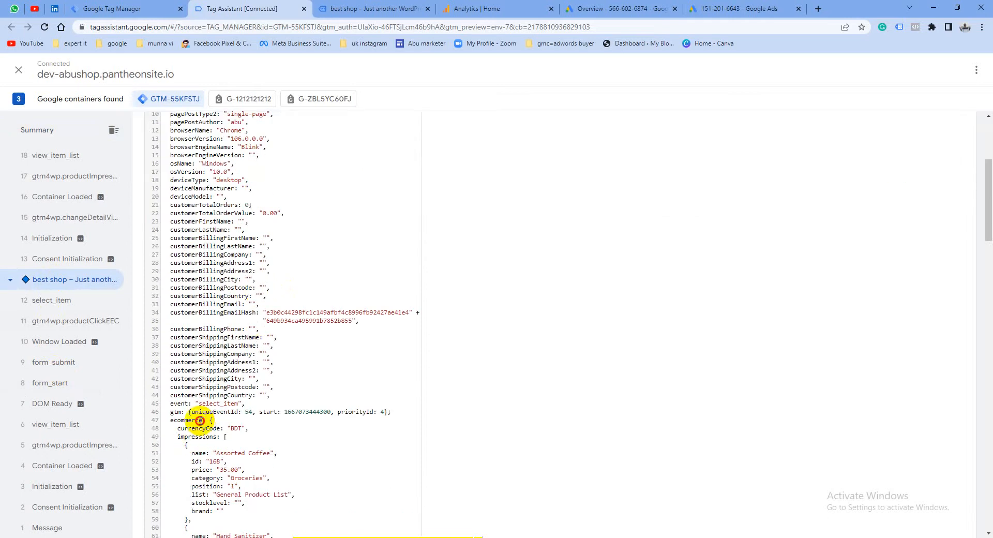
{"action": "left_click_drag", "start_coordinate": [199, 420], "coordinate": [162, 420]}
{"action": "scroll", "coordinate": [233, 432], "scroll_direction": "down", "scroll_amount": 2}
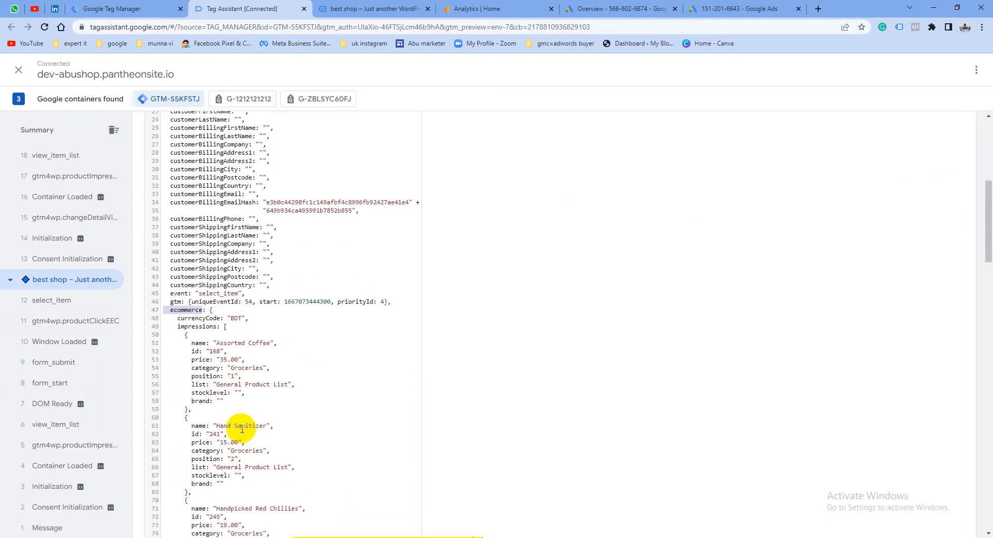
{"action": "scroll", "coordinate": [242, 429], "scroll_direction": "down", "scroll_amount": 8}
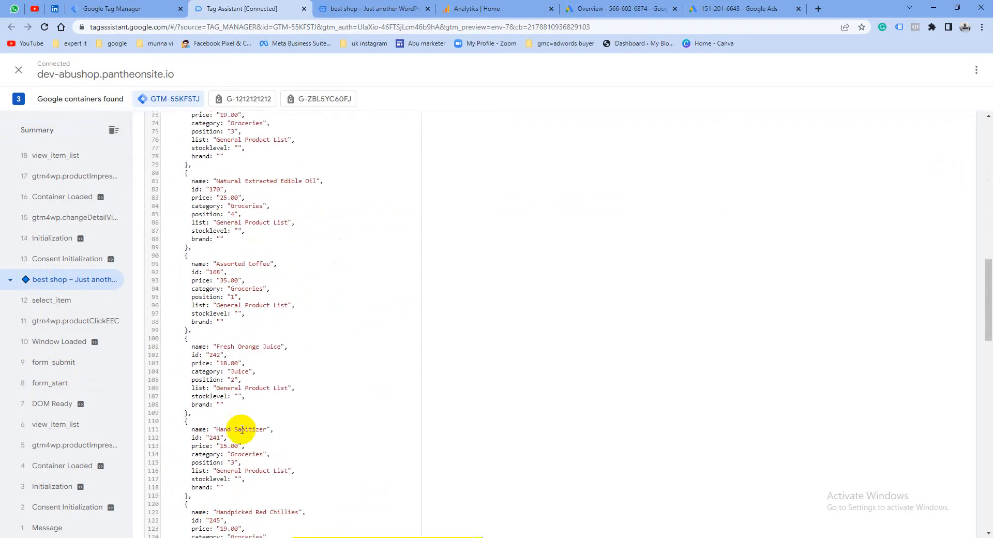
{"action": "scroll", "coordinate": [242, 430], "scroll_direction": "down", "scroll_amount": 4}
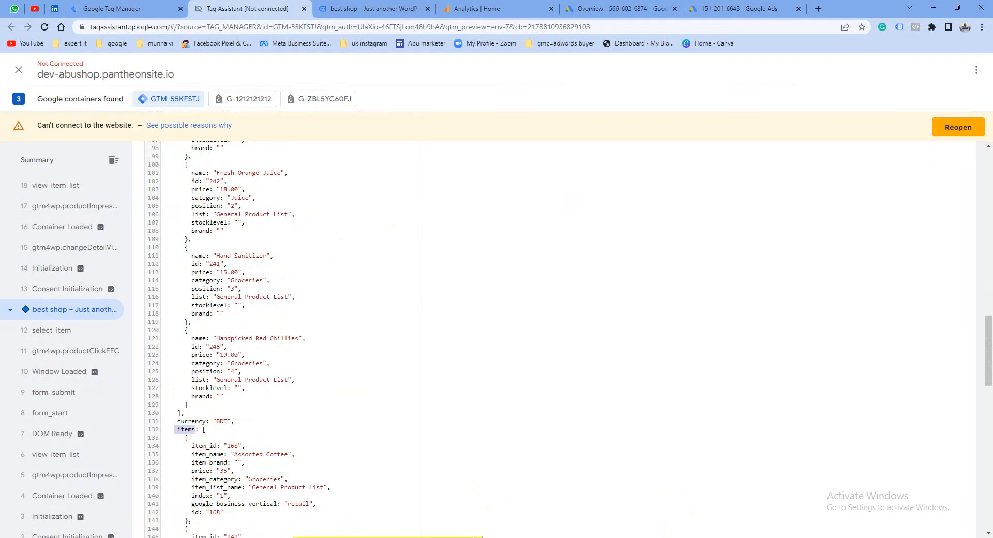
{"action": "left_click", "coordinate": [733, 4]}
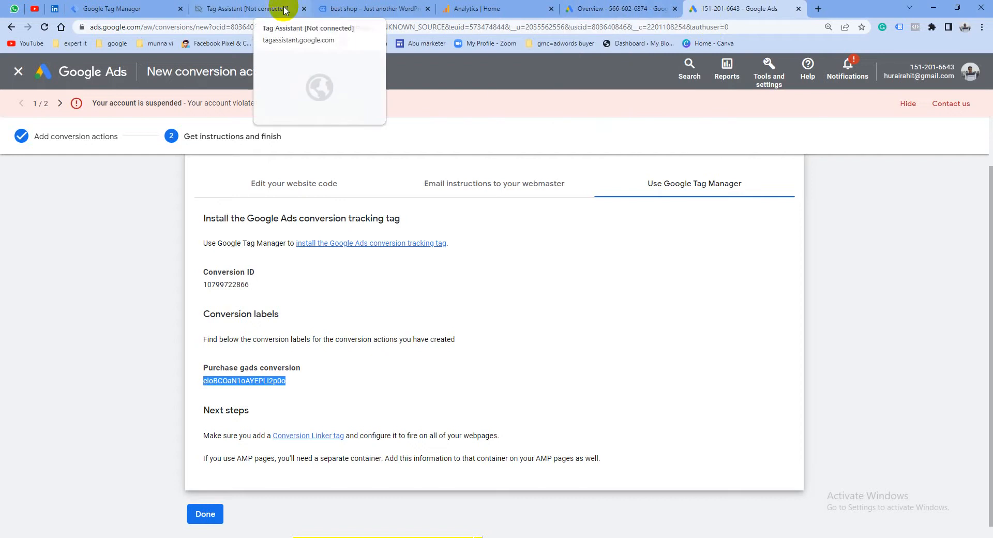
{"action": "left_click", "coordinate": [124, 8]}
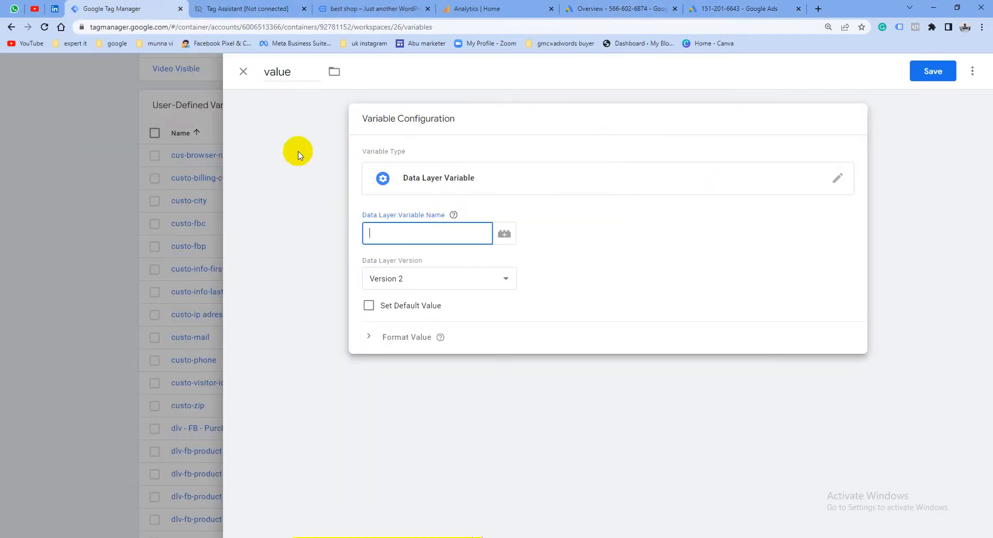
{"action": "right_click", "coordinate": [376, 231]}
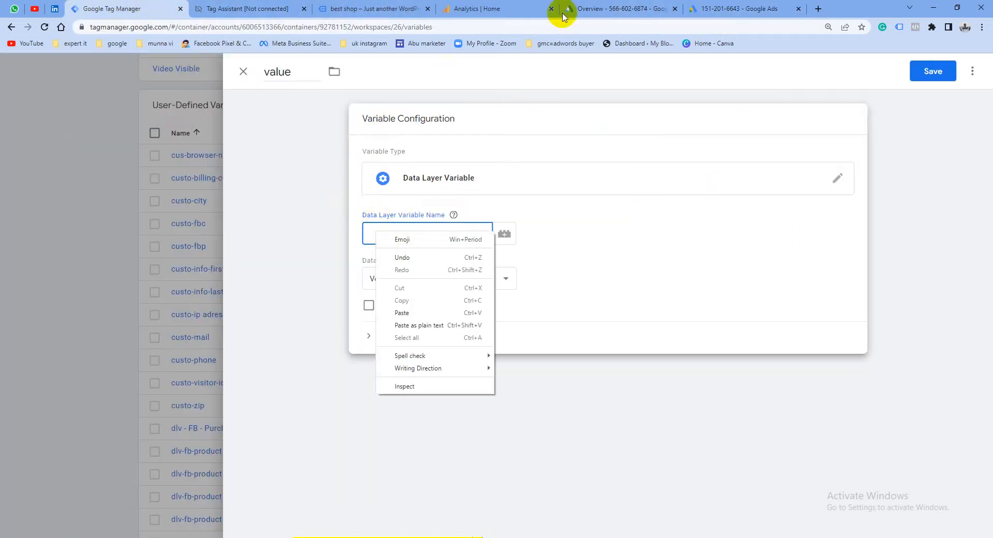
Copy the ecommerce key from Tag Assistant's data layer into the Data Layer Variable Name in Tag Manager, making it "ecommerc." with a trailing dot
{"action": "left_click", "coordinate": [239, 4]}
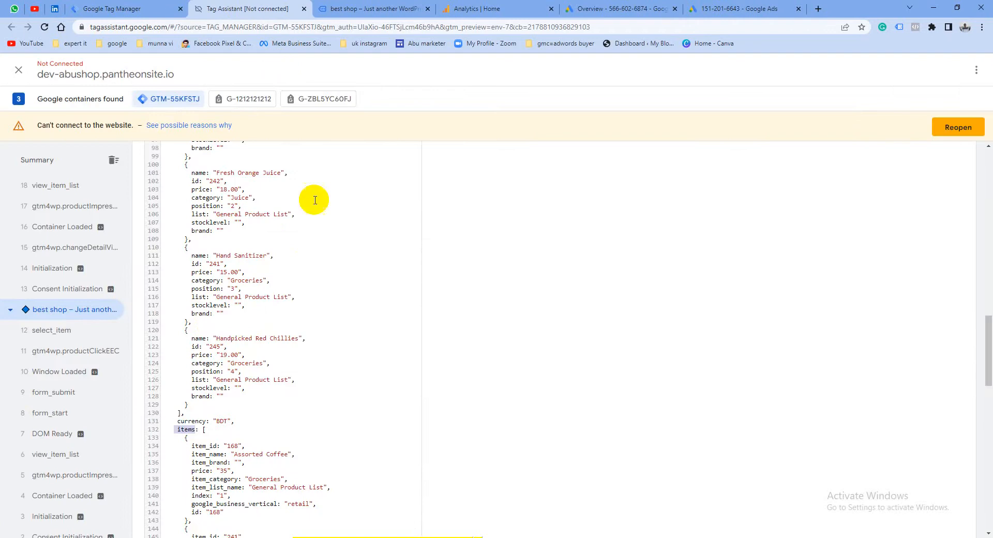
{"action": "scroll", "coordinate": [222, 326], "scroll_direction": "up", "scroll_amount": 5}
{"action": "scroll", "coordinate": [218, 309], "scroll_direction": "up", "scroll_amount": 5}
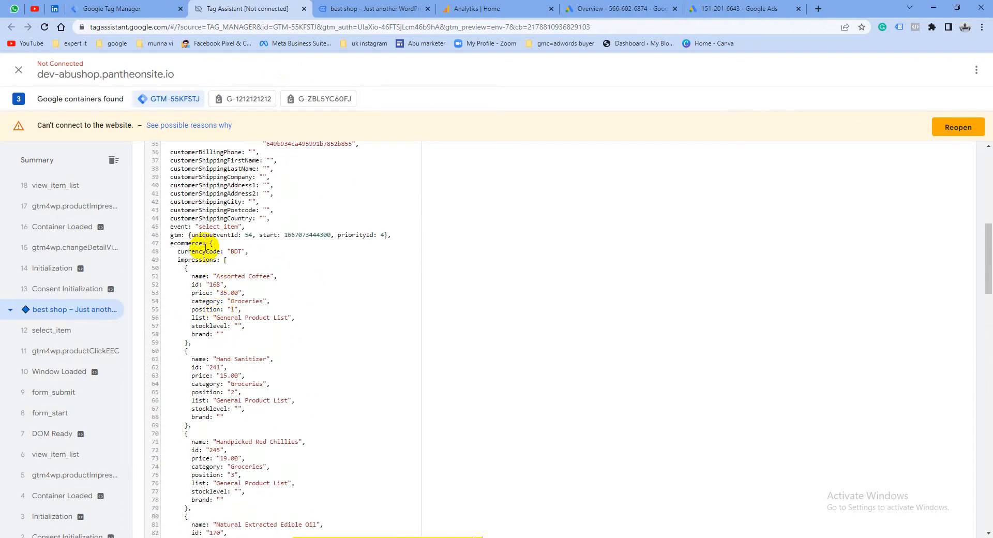
{"action": "double_click", "coordinate": [200, 241]}
{"action": "right_click", "coordinate": [196, 243]}
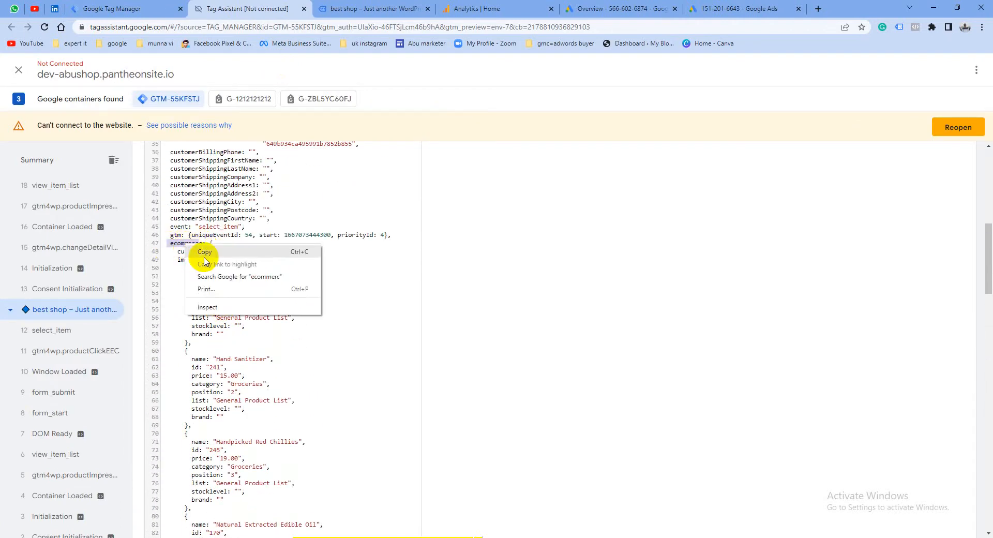
{"action": "left_click", "coordinate": [205, 257]}
{"action": "left_click", "coordinate": [129, 9]}
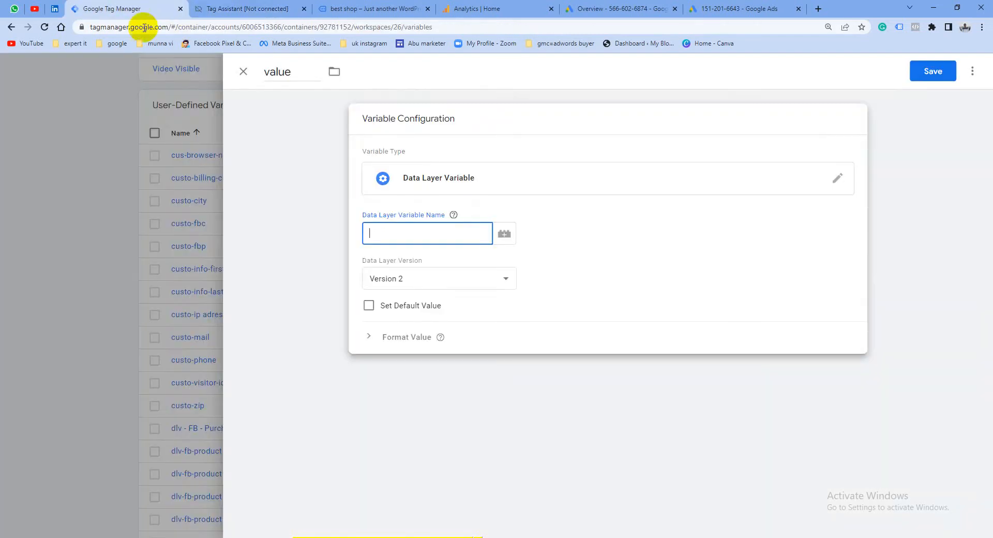
{"action": "right_click", "coordinate": [408, 238]}
{"action": "left_click", "coordinate": [423, 316]}
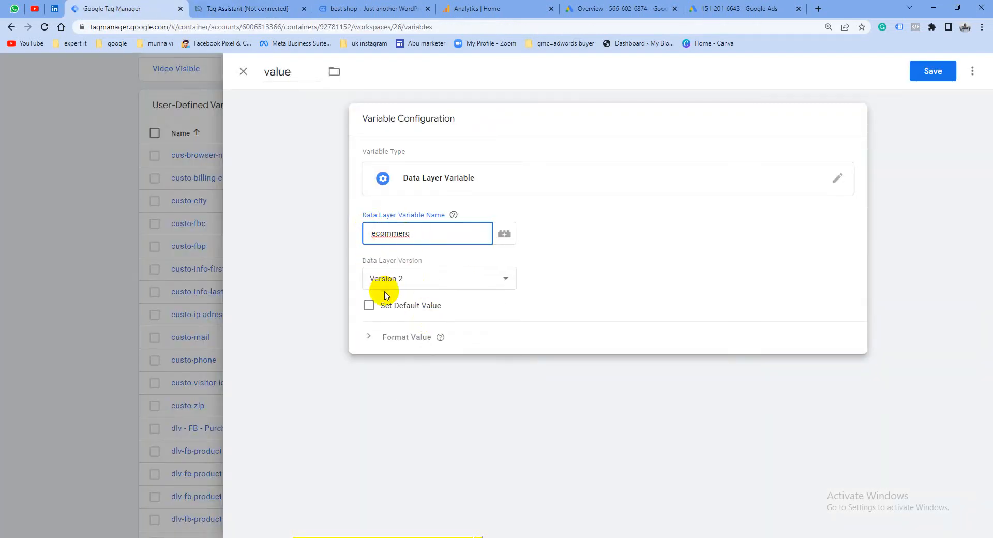
{"action": "left_click", "coordinate": [420, 238]}
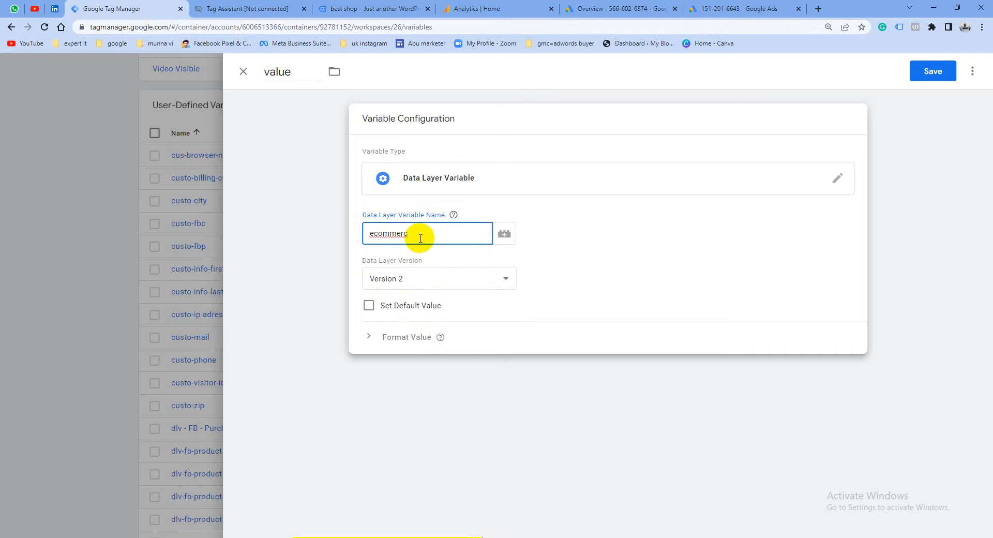
Copy the items key from Tag Assistant's data layer, append it to make the data layer variable name "ecommerc.items", and save the variable
{"action": "left_click", "coordinate": [238, 7]}
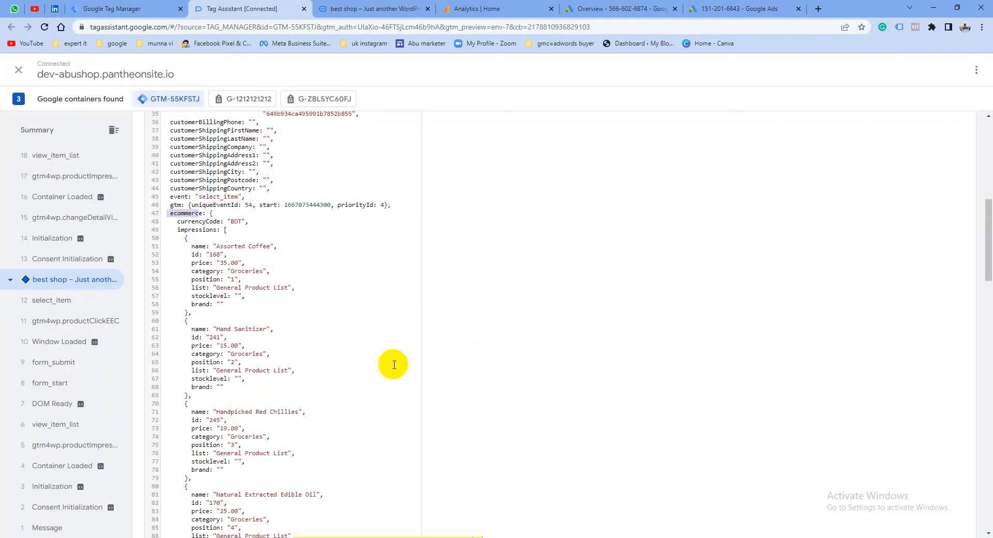
{"action": "scroll", "coordinate": [392, 364], "scroll_direction": "down", "scroll_amount": 1}
{"action": "scroll", "coordinate": [227, 435], "scroll_direction": "down", "scroll_amount": 2}
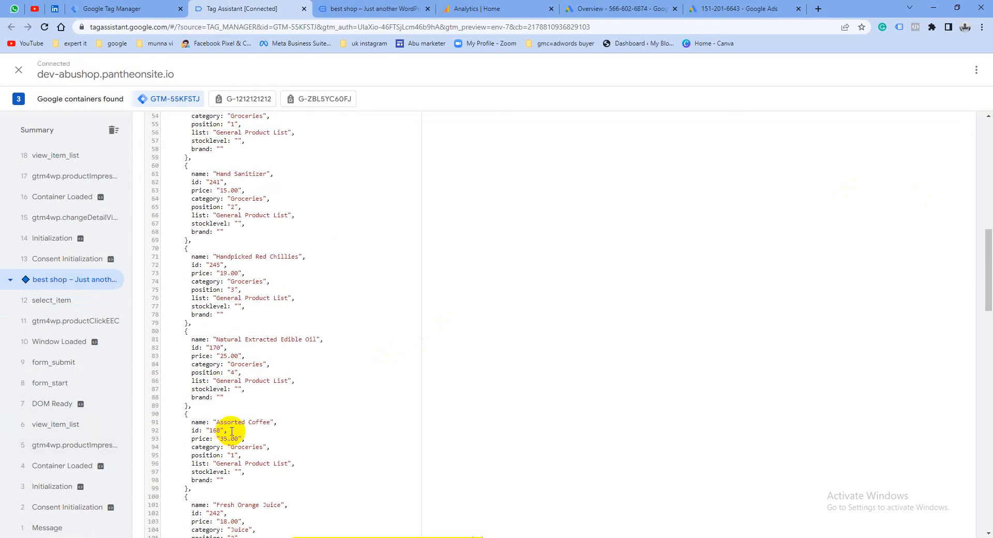
{"action": "scroll", "coordinate": [231, 431], "scroll_direction": "down", "scroll_amount": 6}
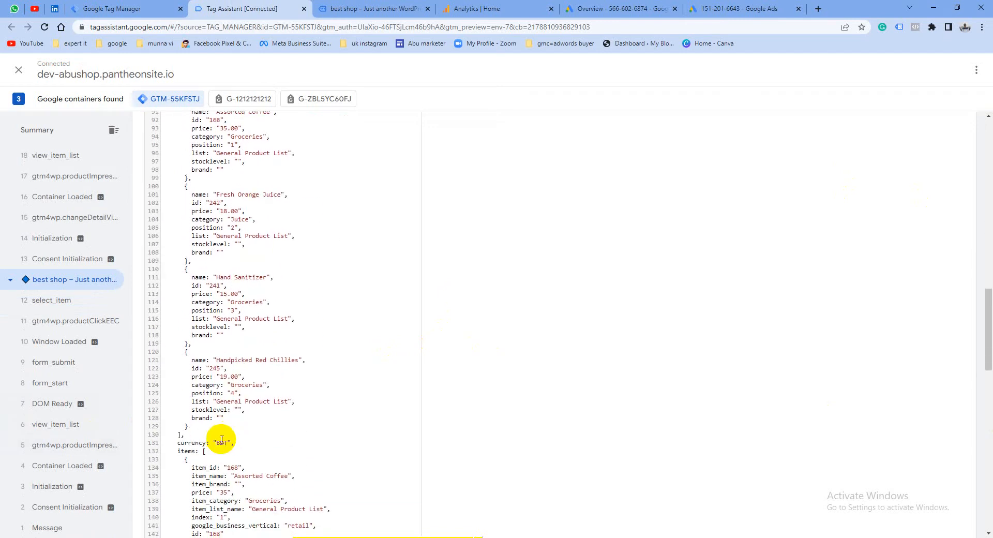
{"action": "right_click", "coordinate": [179, 451]}
{"action": "left_click", "coordinate": [222, 459]}
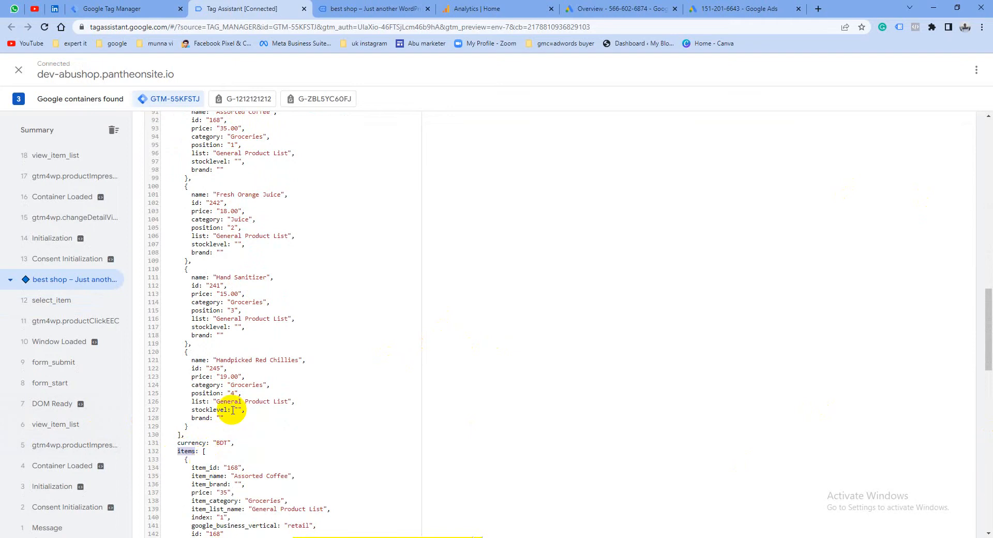
{"action": "left_click", "coordinate": [115, 8]}
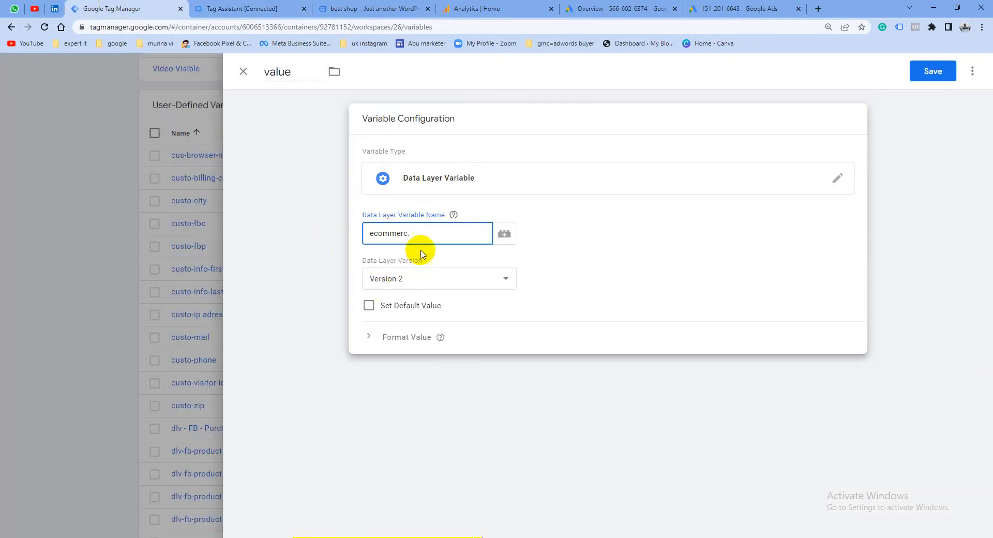
{"action": "right_click", "coordinate": [416, 233]}
{"action": "left_click", "coordinate": [454, 313]}
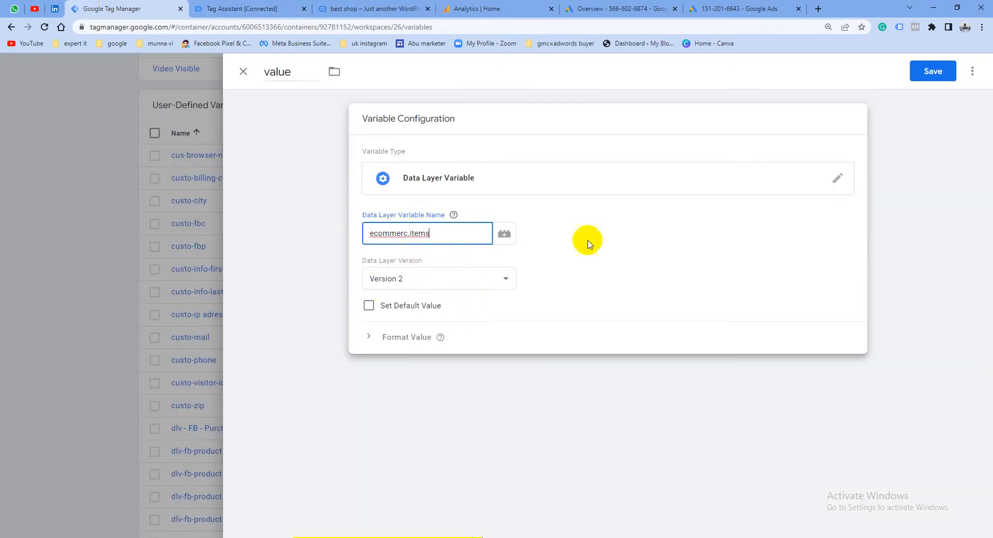
{"action": "left_click", "coordinate": [931, 71]}
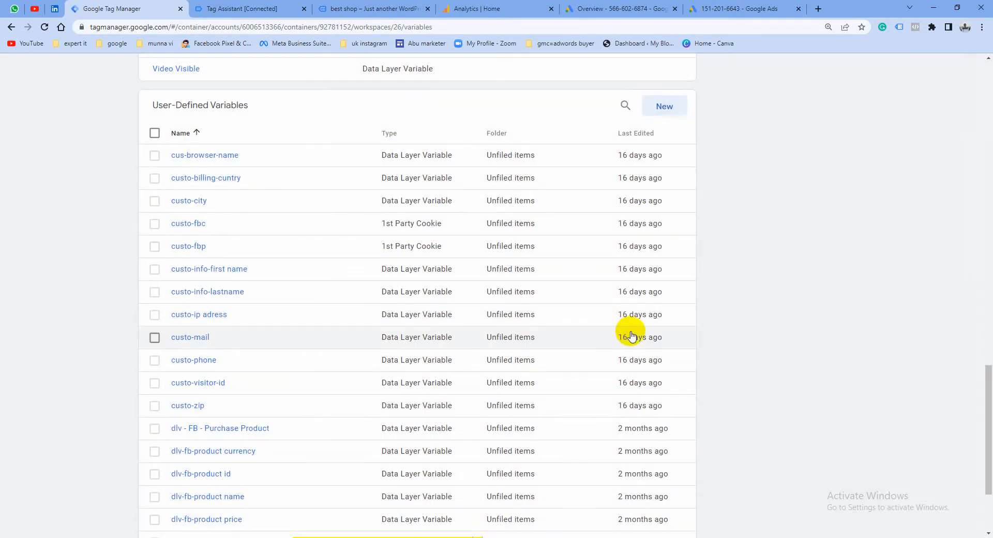
Switch to Google Ads, finish the new conversion action setup and review the Purchase gads conversion in the conversions summary
{"action": "left_click", "coordinate": [716, 6]}
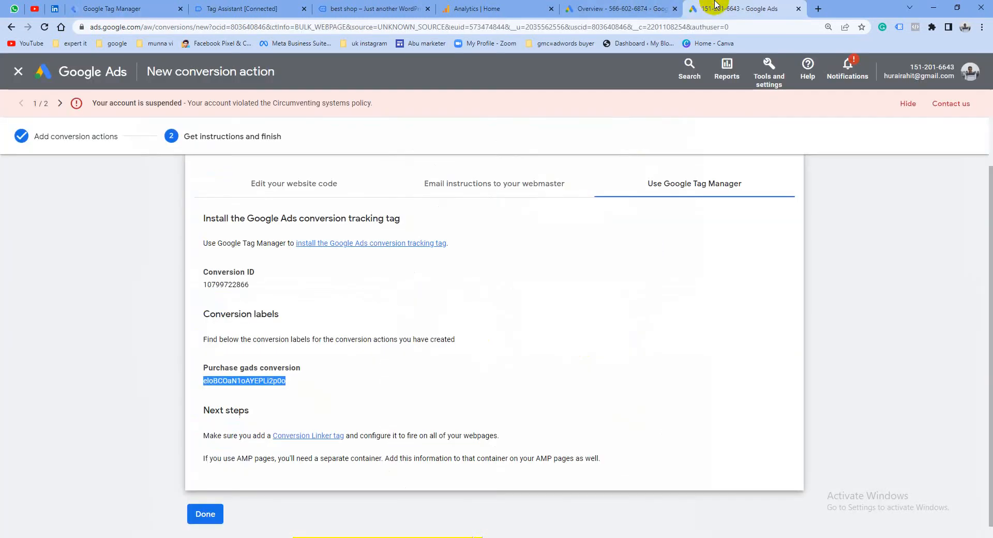
{"action": "left_click", "coordinate": [206, 514]}
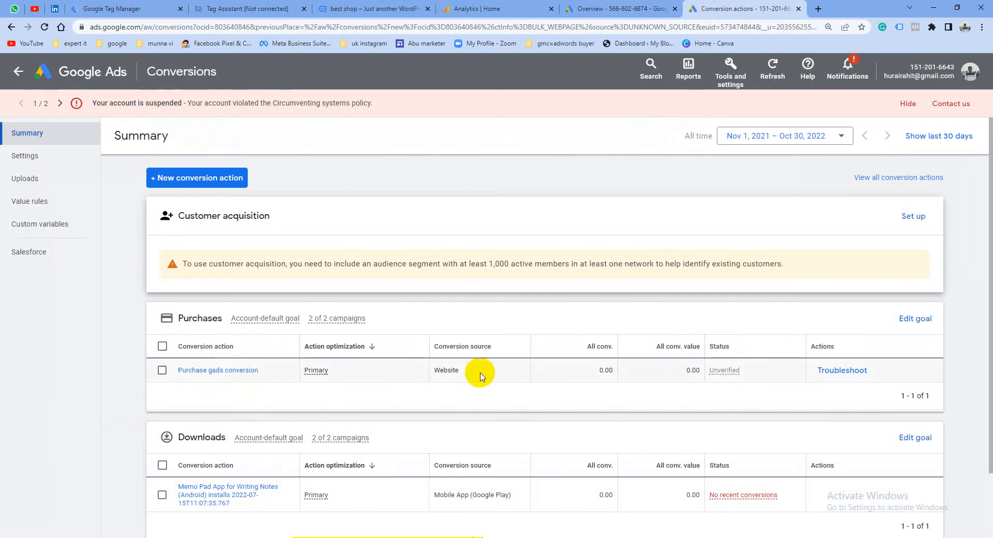
{"action": "scroll", "coordinate": [366, 361], "scroll_direction": "down", "scroll_amount": 1}
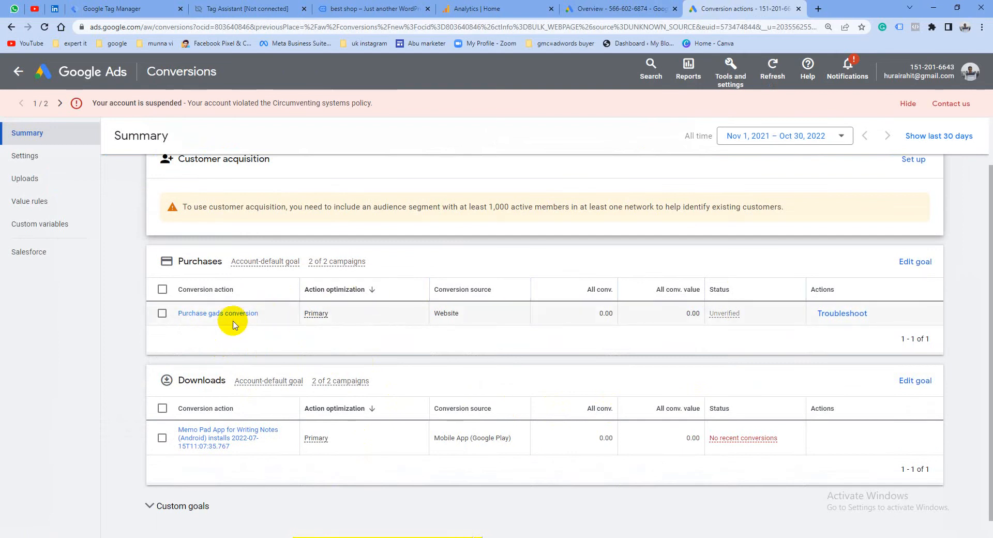
{"action": "scroll", "coordinate": [460, 321], "scroll_direction": "up", "scroll_amount": 1}
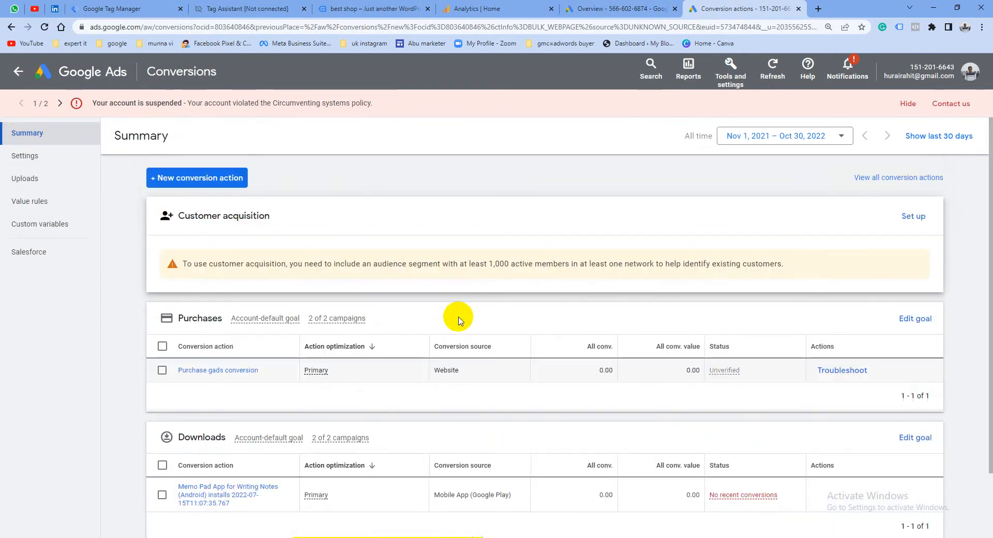